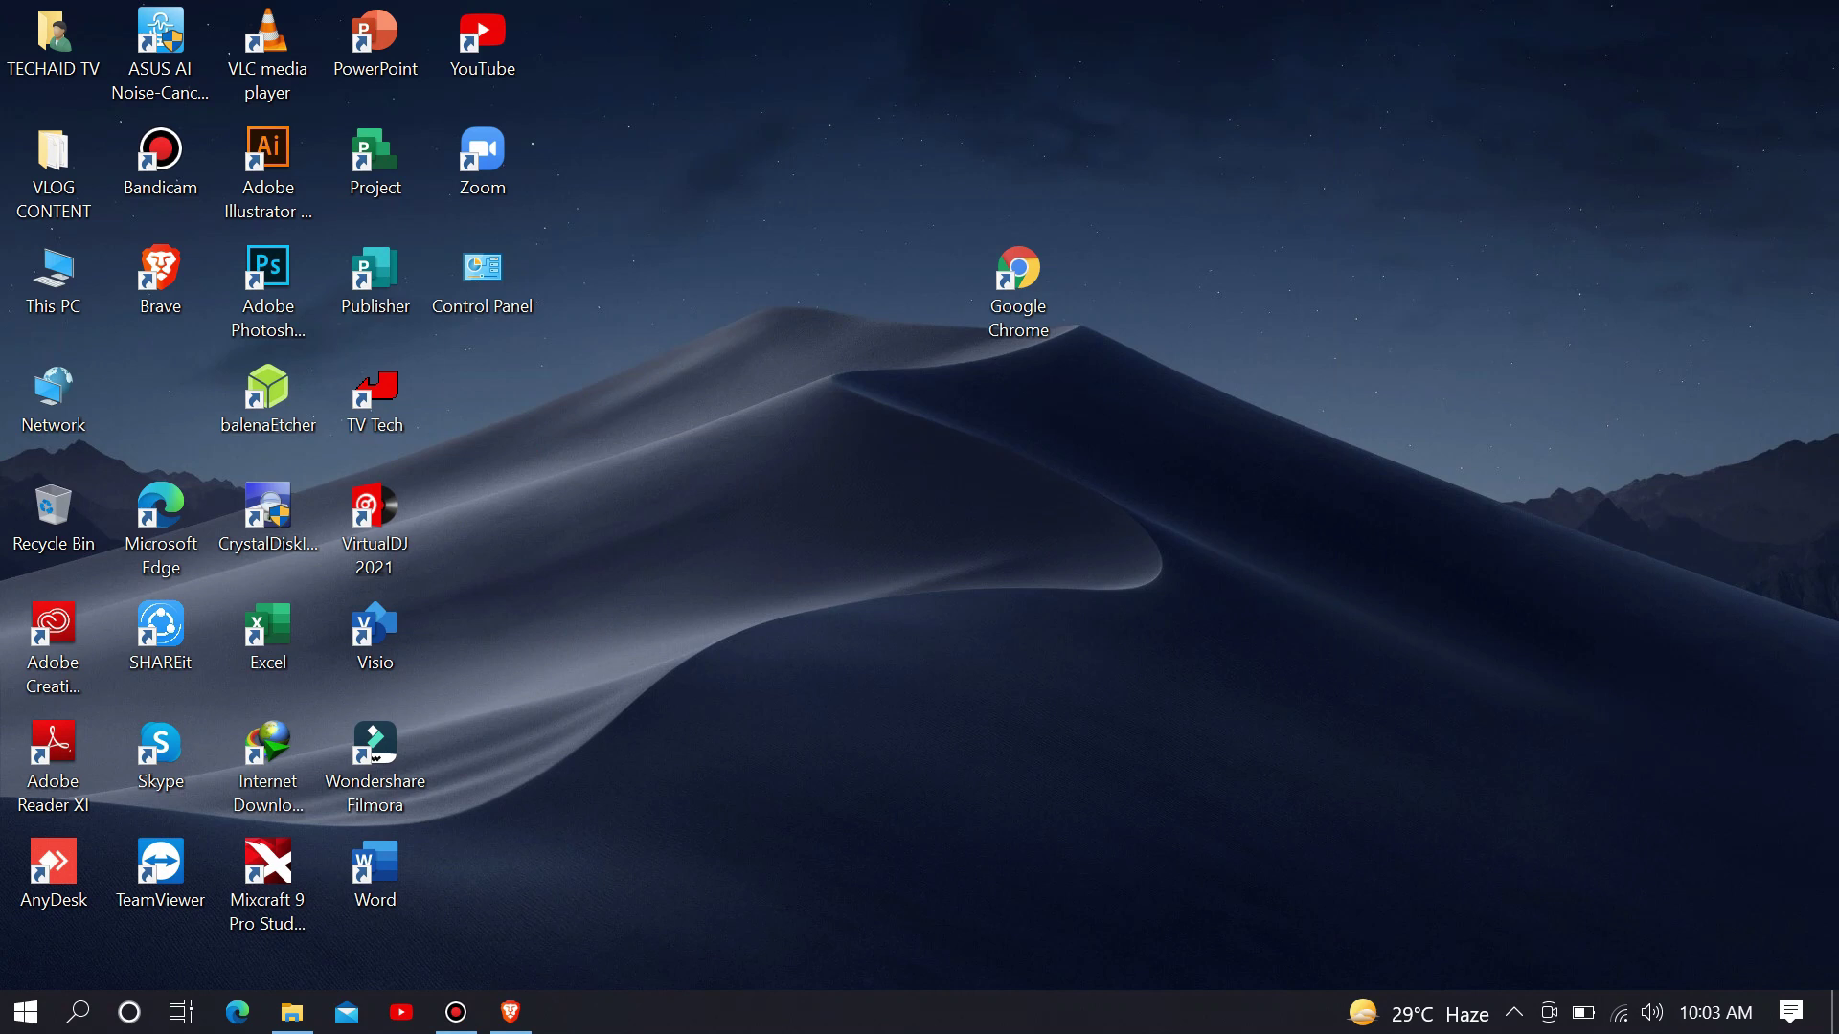
Move This PC beside Google Chrome on the desktop and check the Windows edition and system type in its properties
{"action": "left_click_drag", "start_coordinate": [53, 276], "coordinate": [914, 268]}
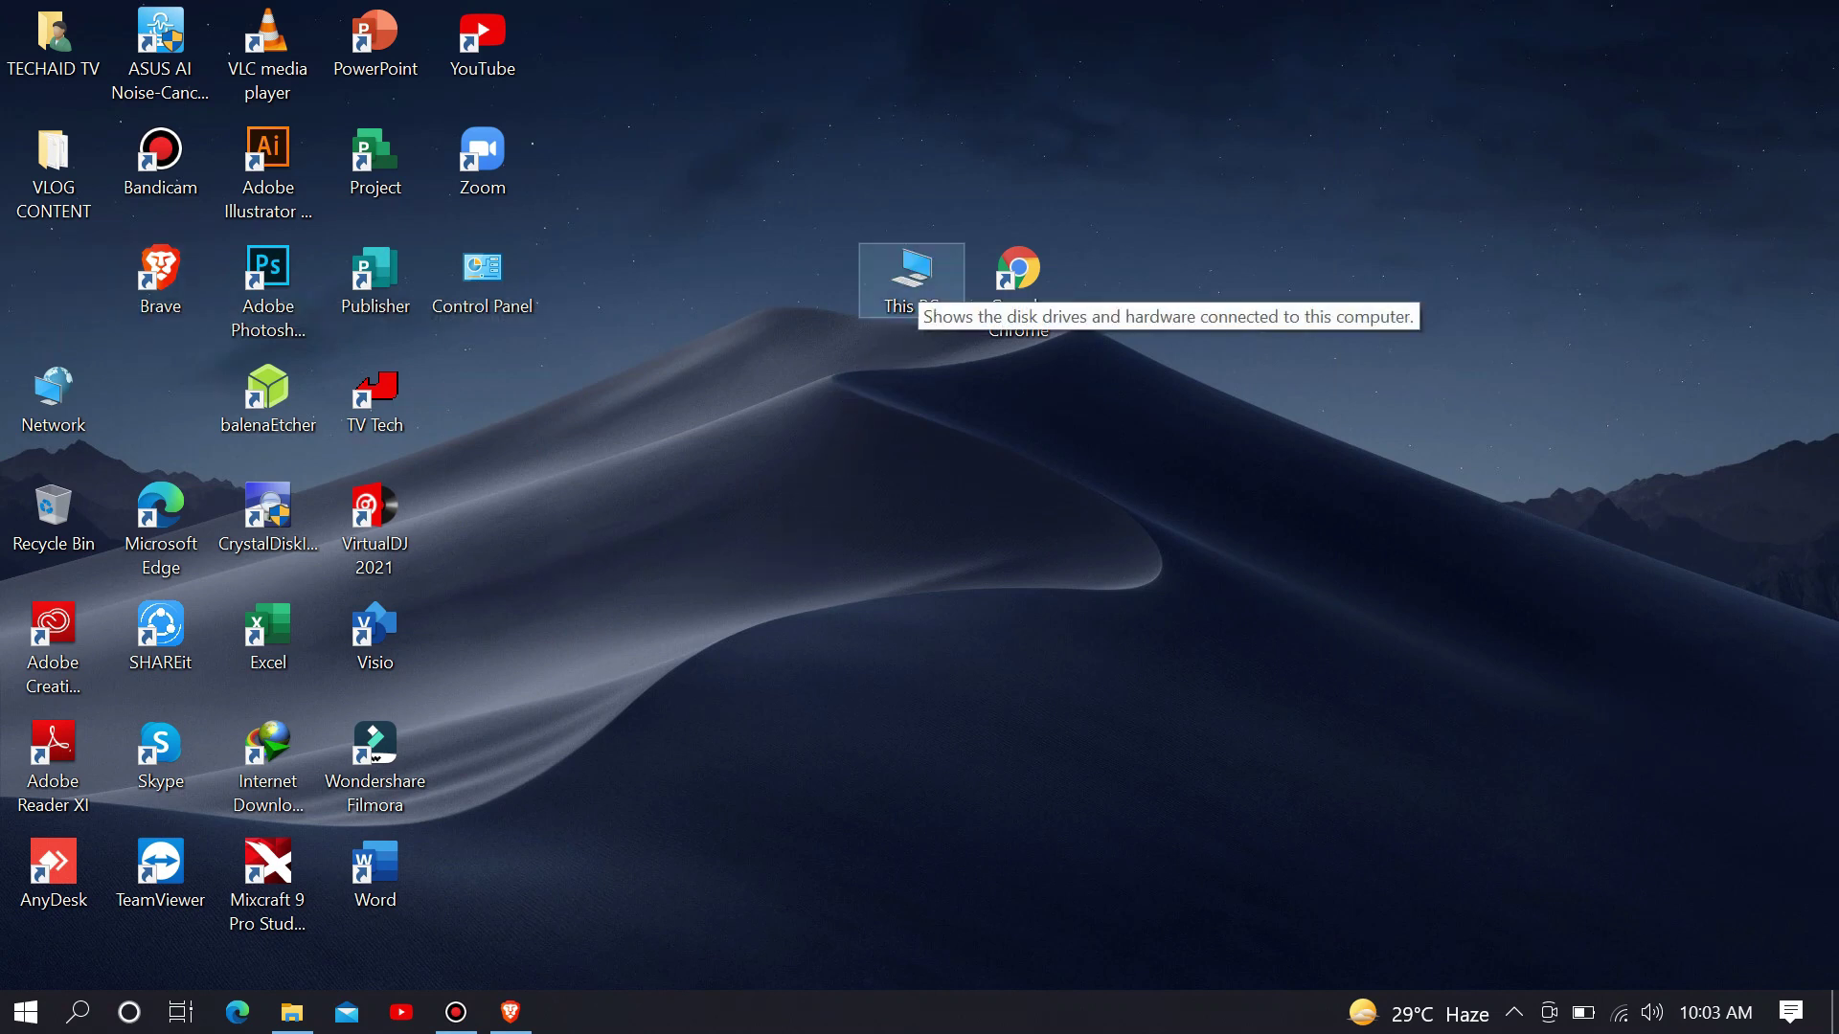
{"action": "right_click", "coordinate": [918, 279]}
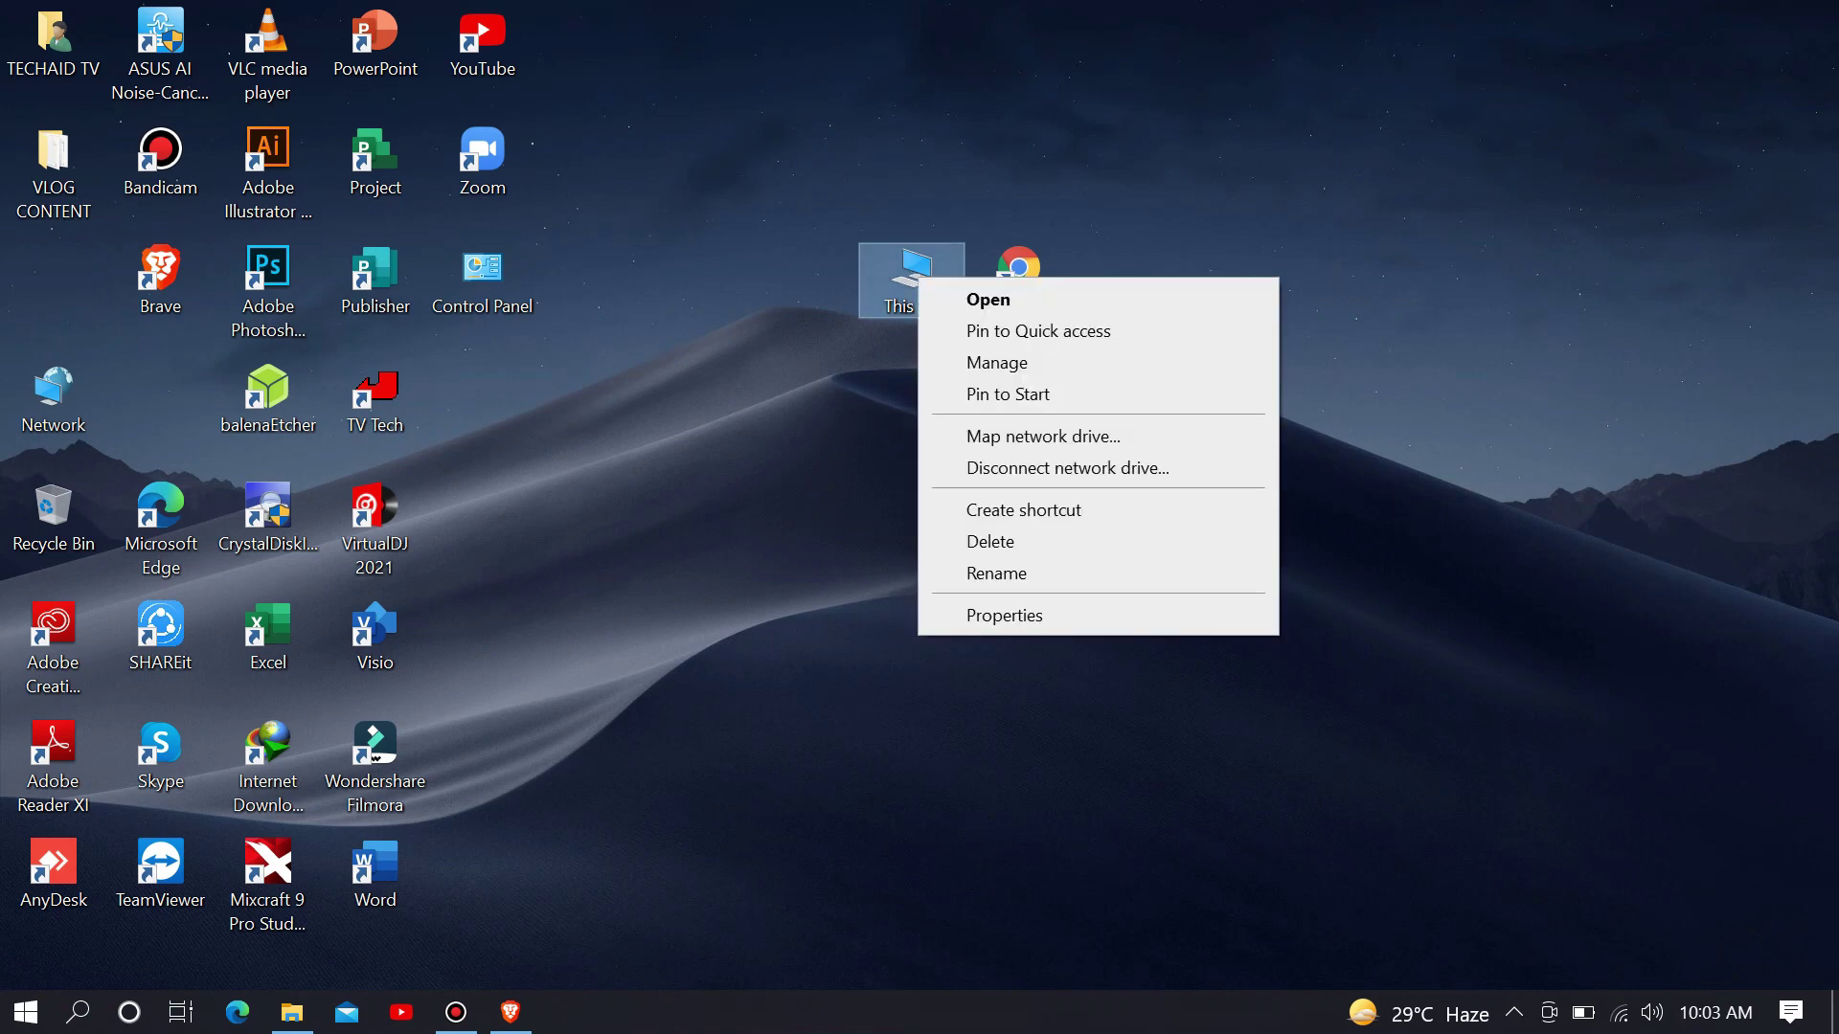
{"action": "left_click", "coordinate": [1003, 615]}
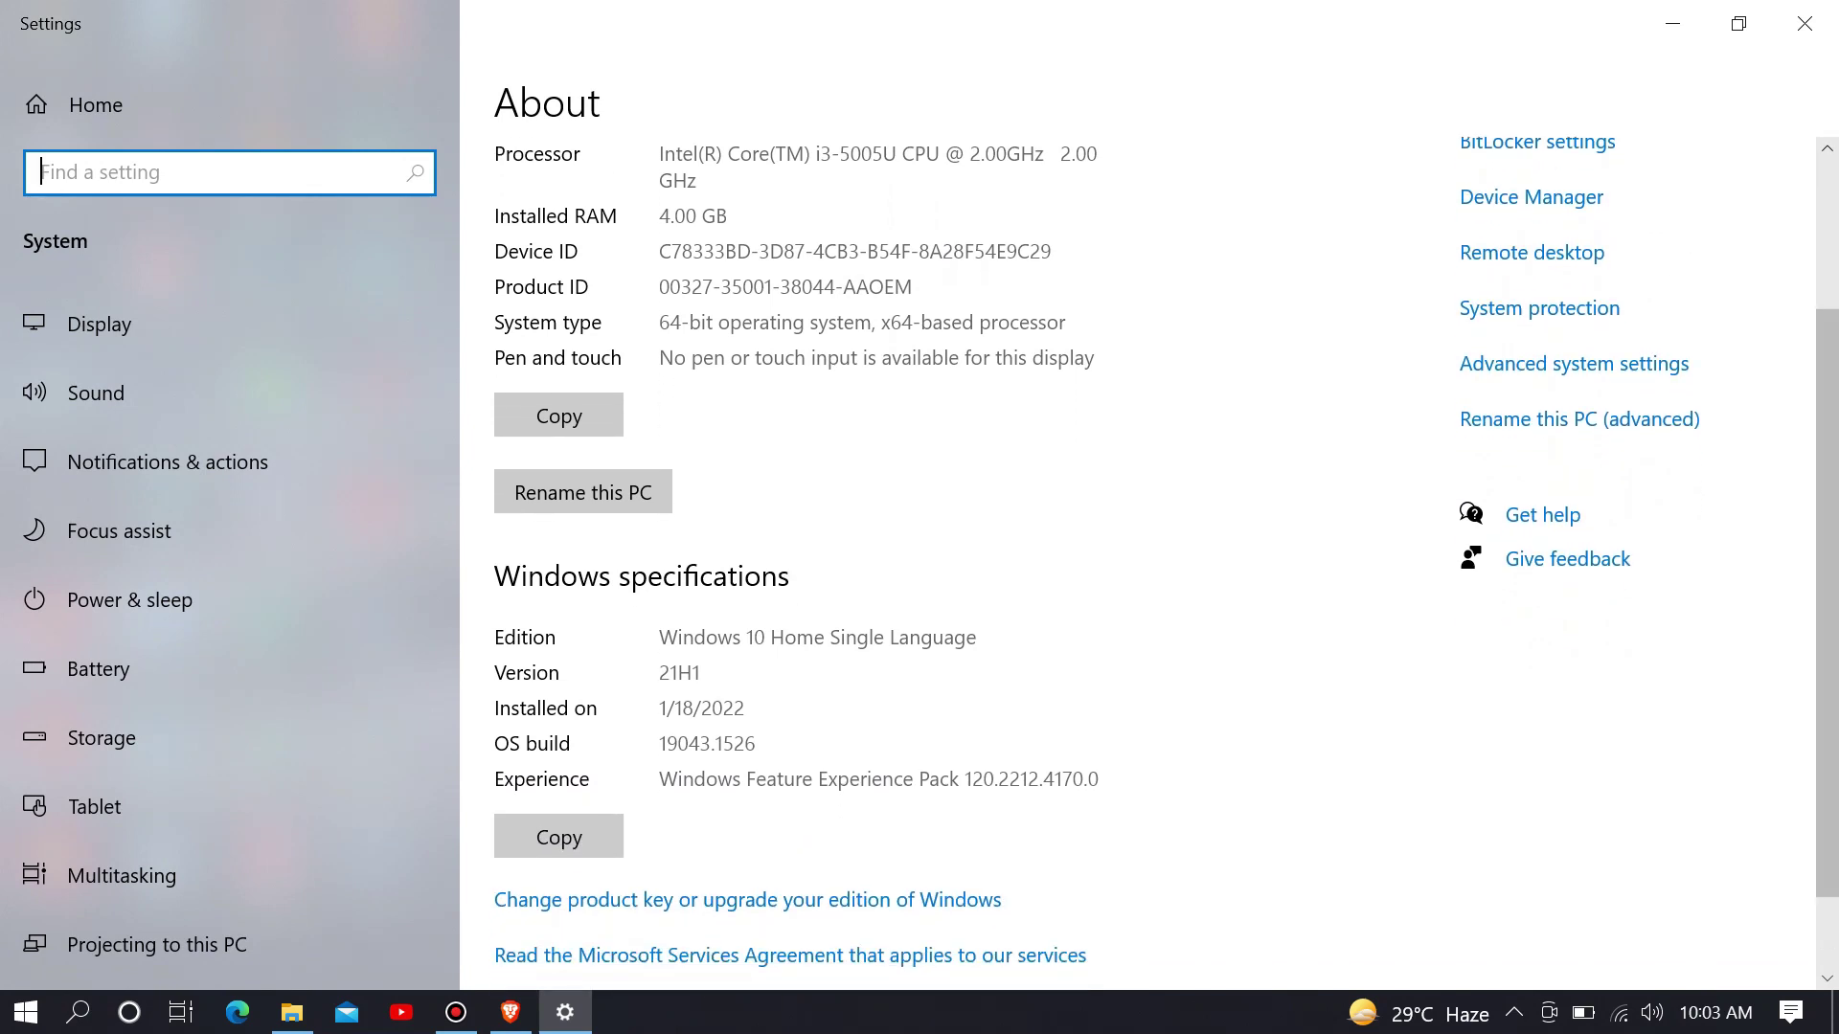
{"action": "left_click_drag", "start_coordinate": [659, 637], "coordinate": [968, 637]}
{"action": "left_click_drag", "start_coordinate": [659, 322], "coordinate": [1067, 322]}
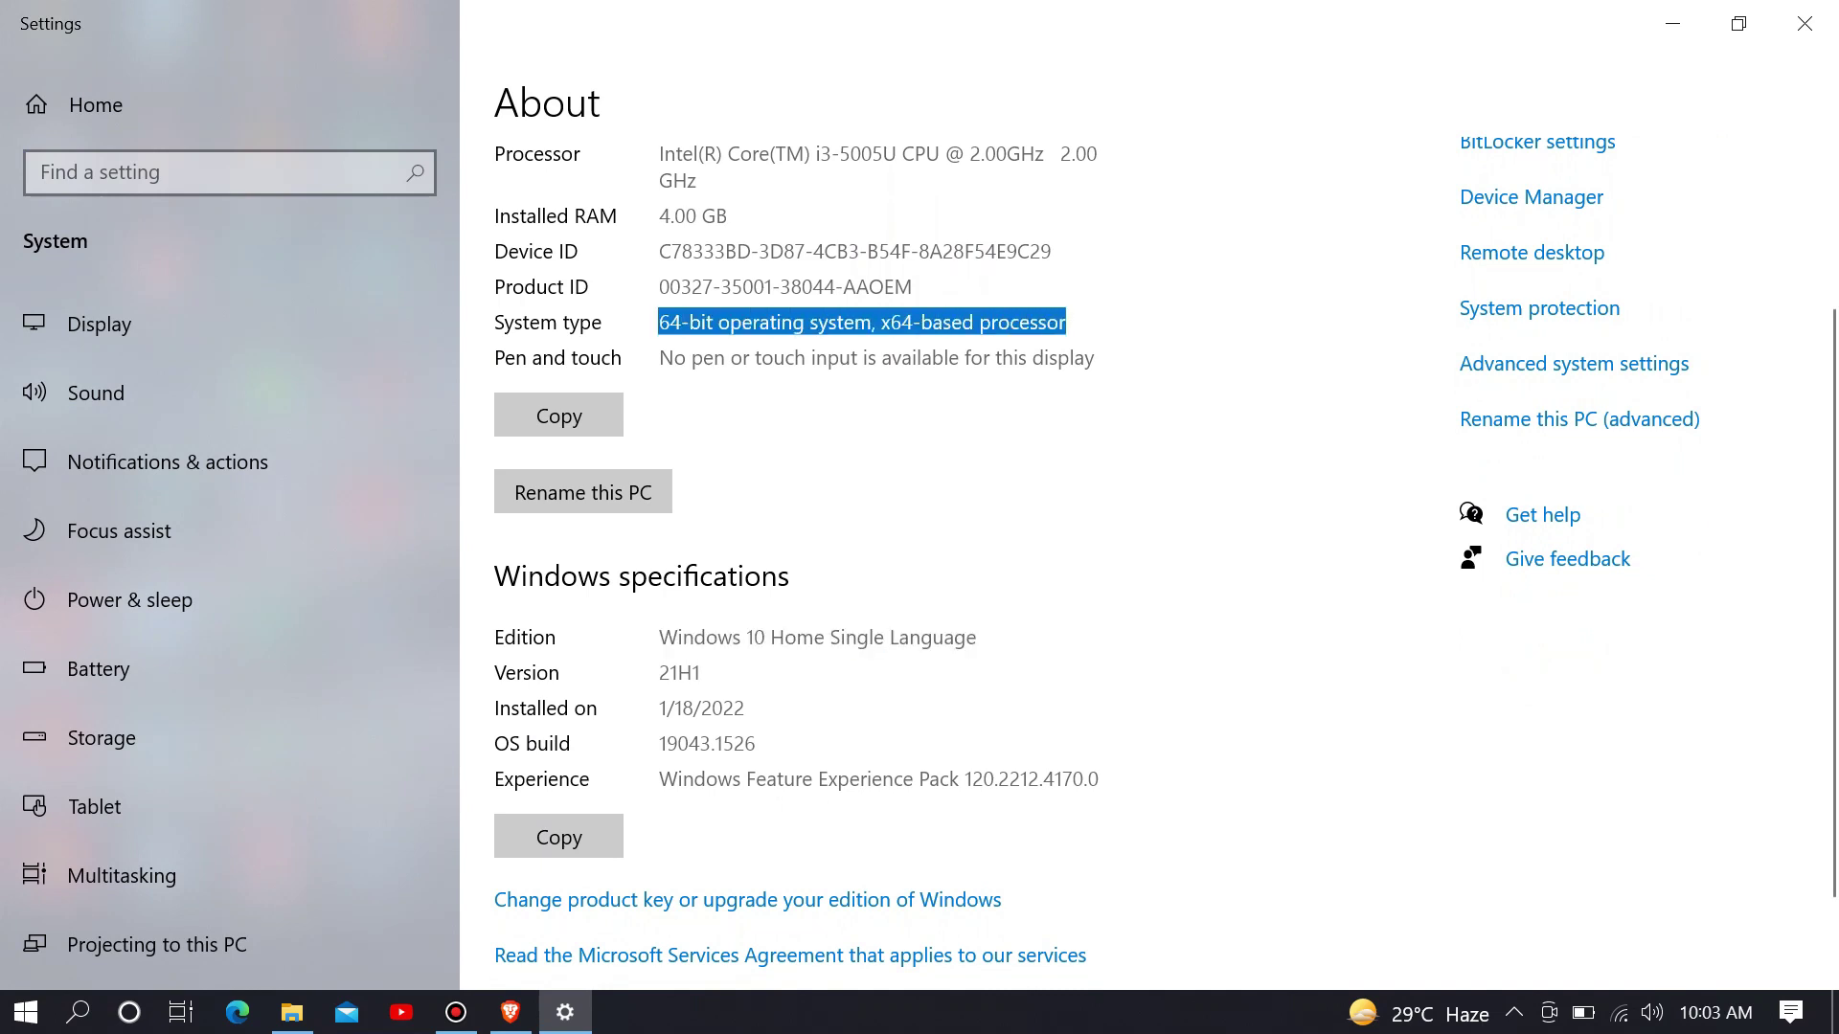
{"action": "left_click", "coordinate": [1066, 322]}
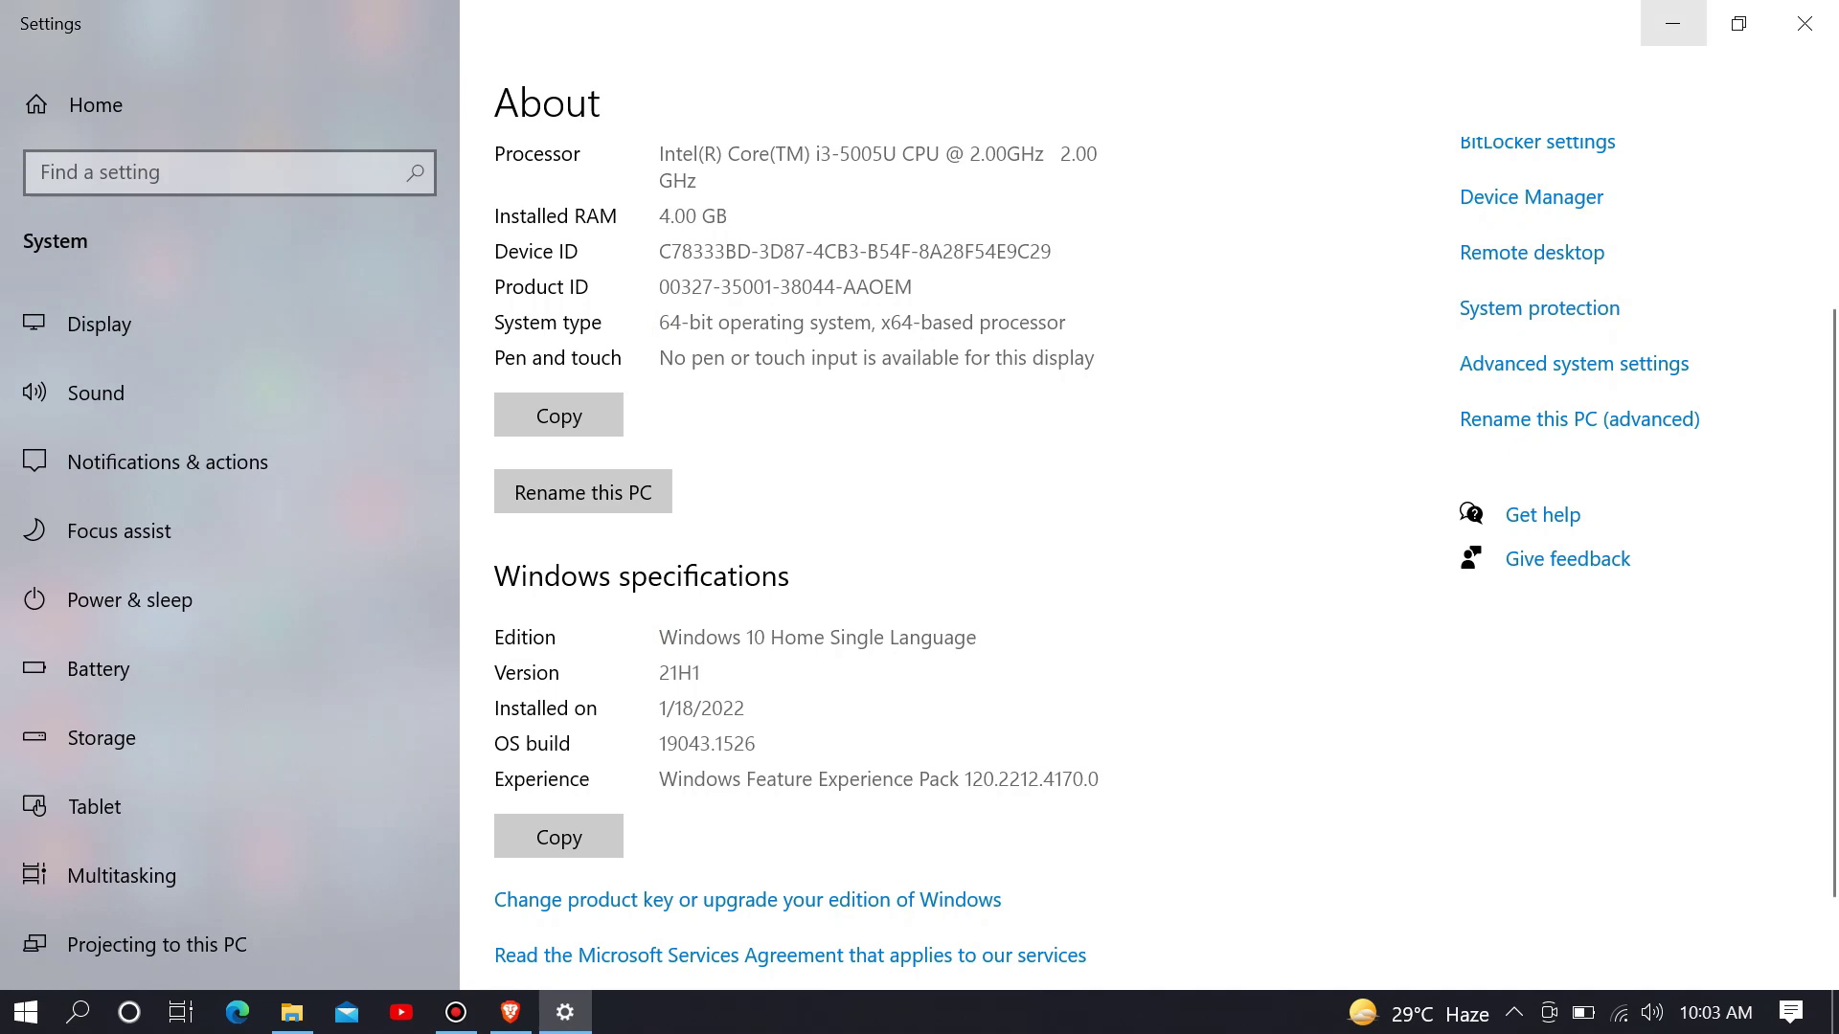
{"action": "left_click", "coordinate": [1805, 23]}
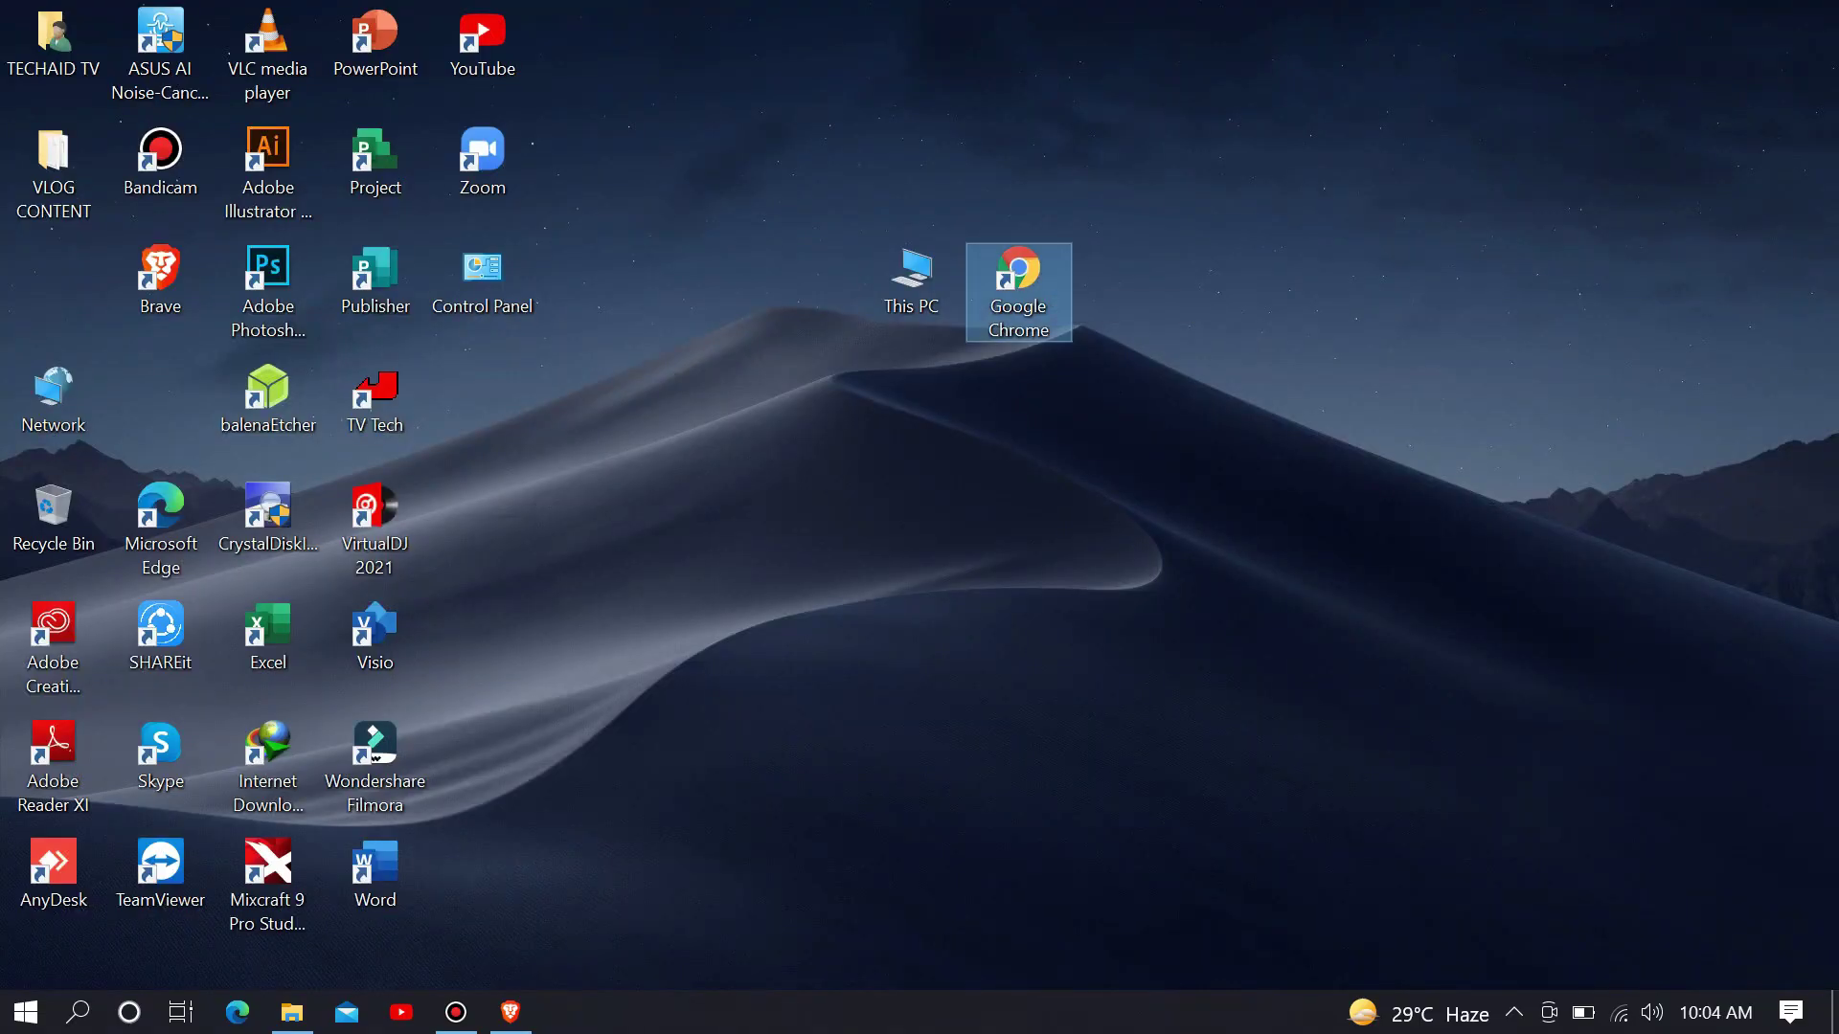
Open Google Chrome and go to google.com
{"action": "right_click", "coordinate": [1044, 288]}
{"action": "left_click", "coordinate": [1120, 221]}
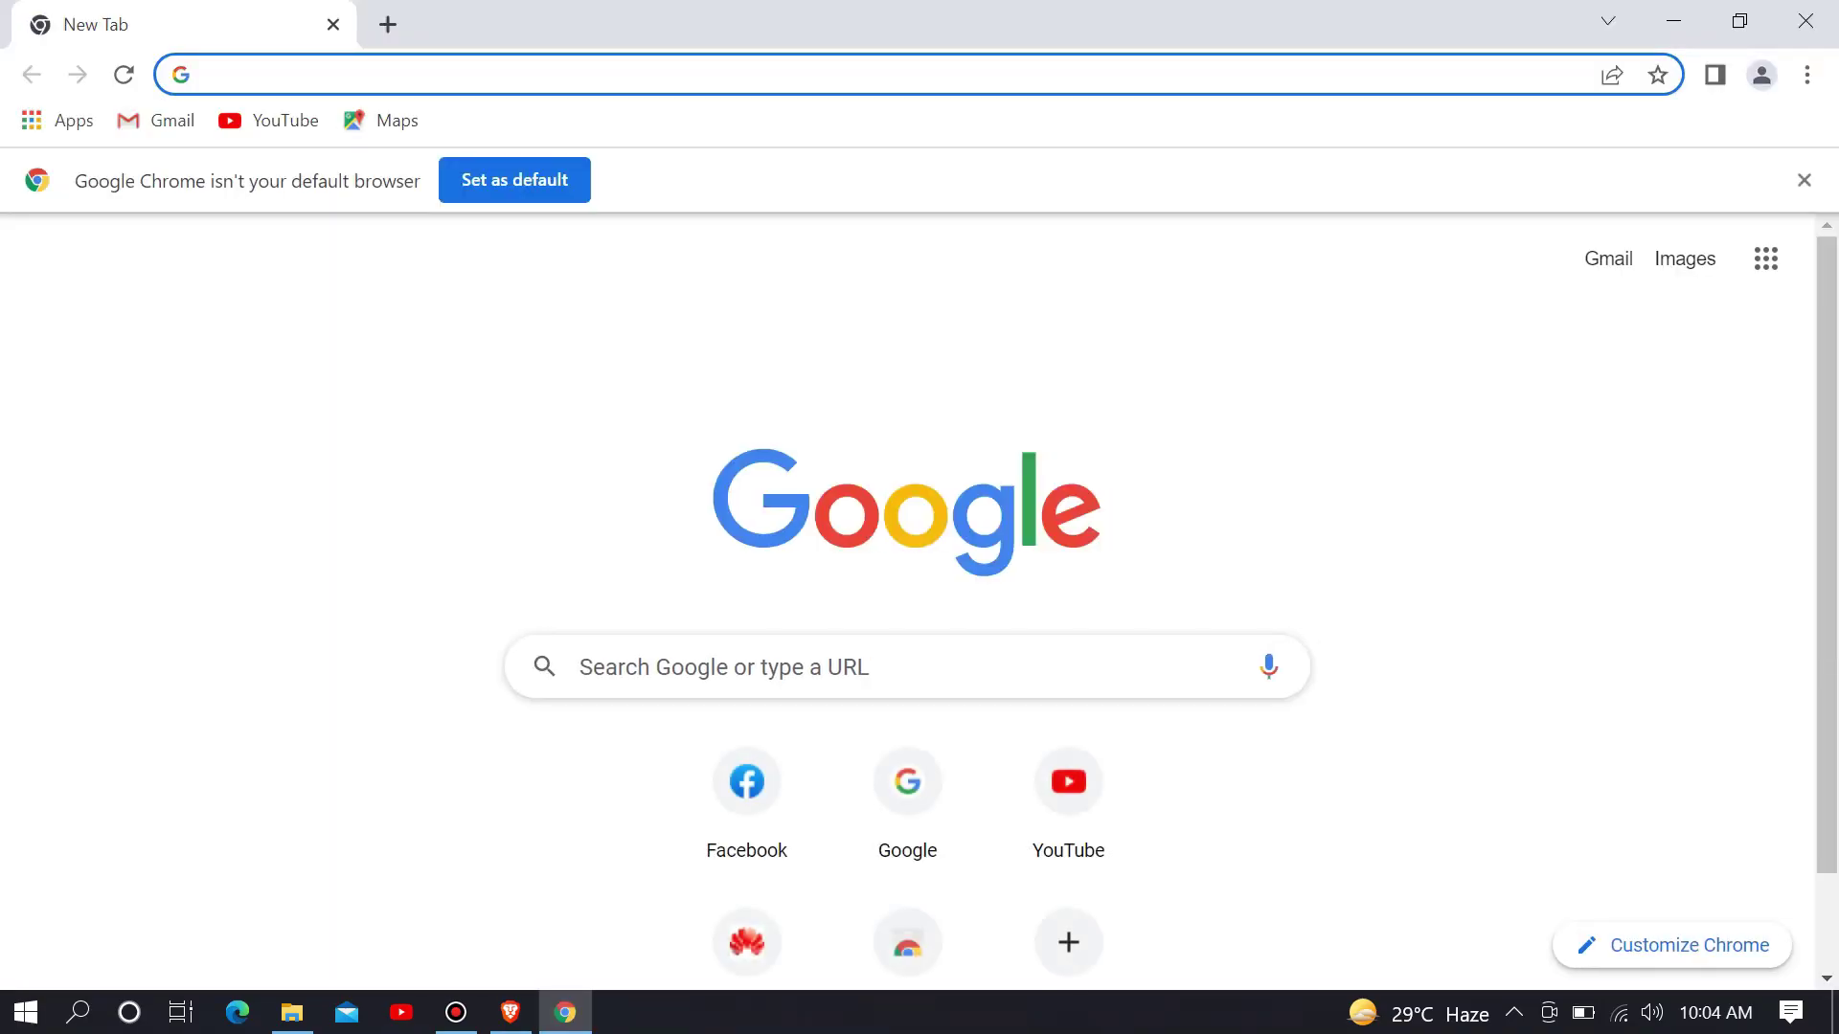
{"action": "type", "text": "goog"}
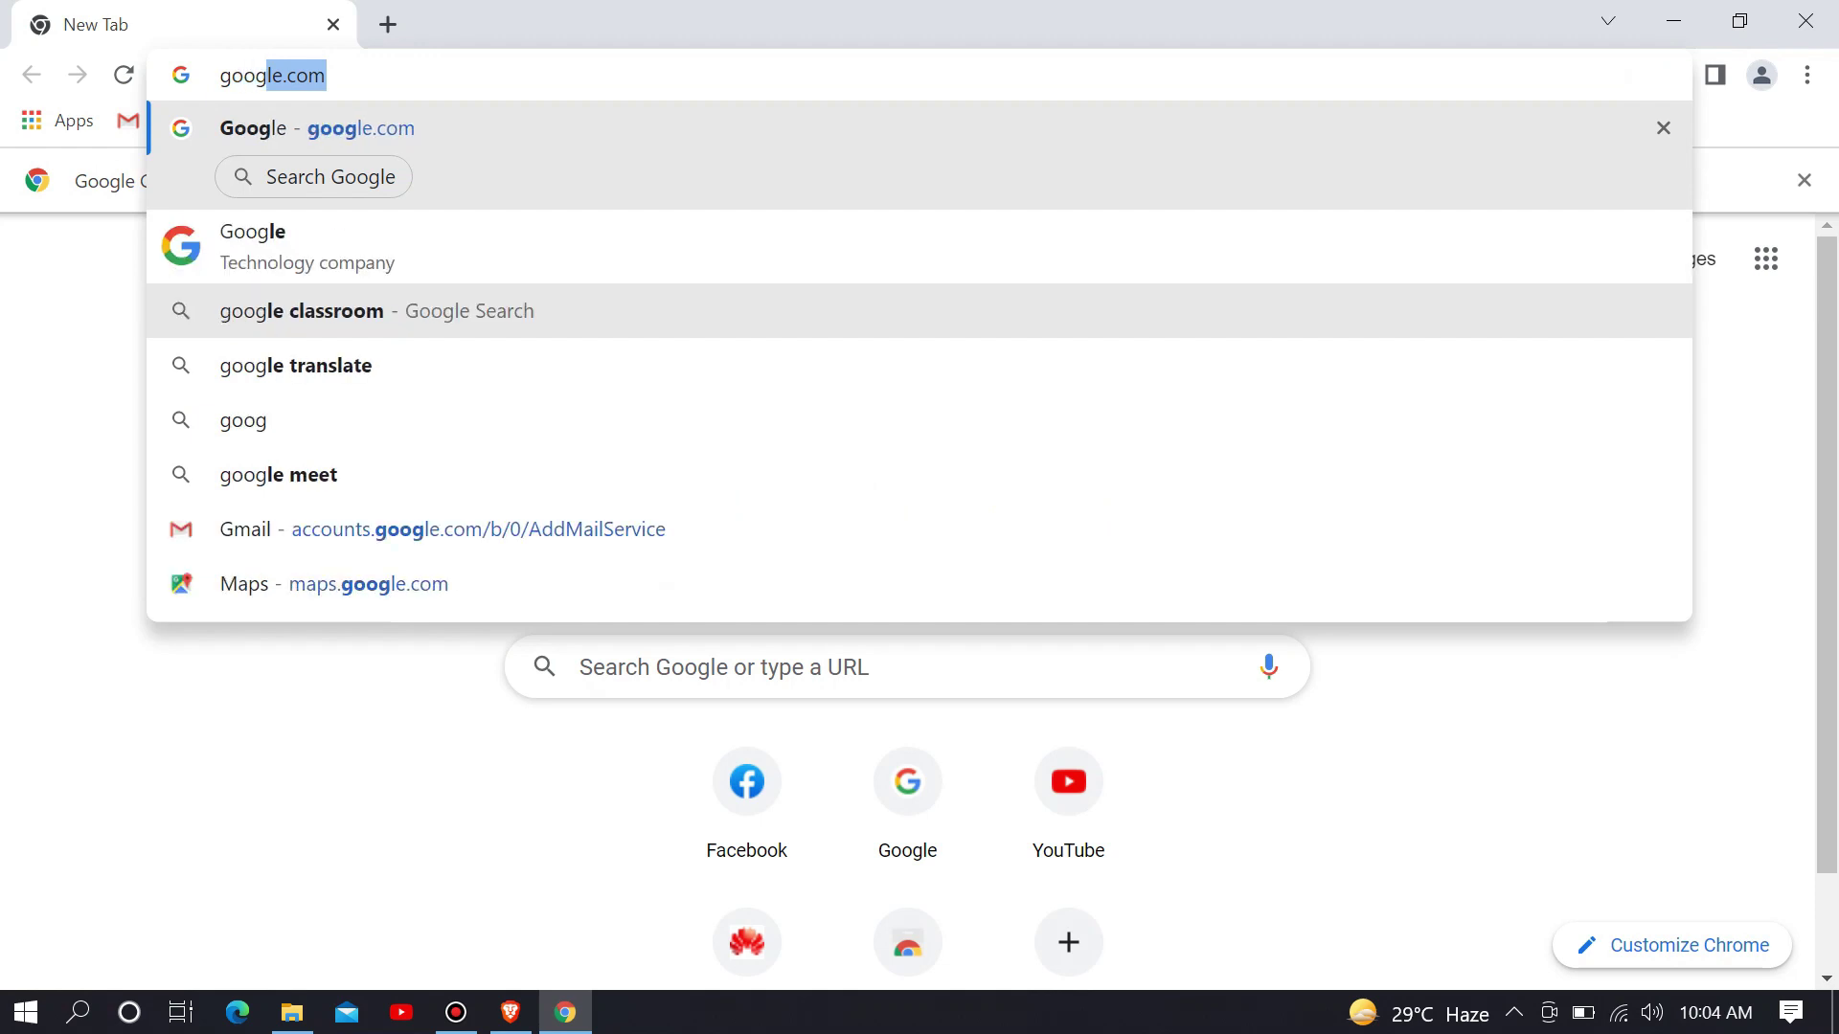
{"action": "type", "text": "le.co"}
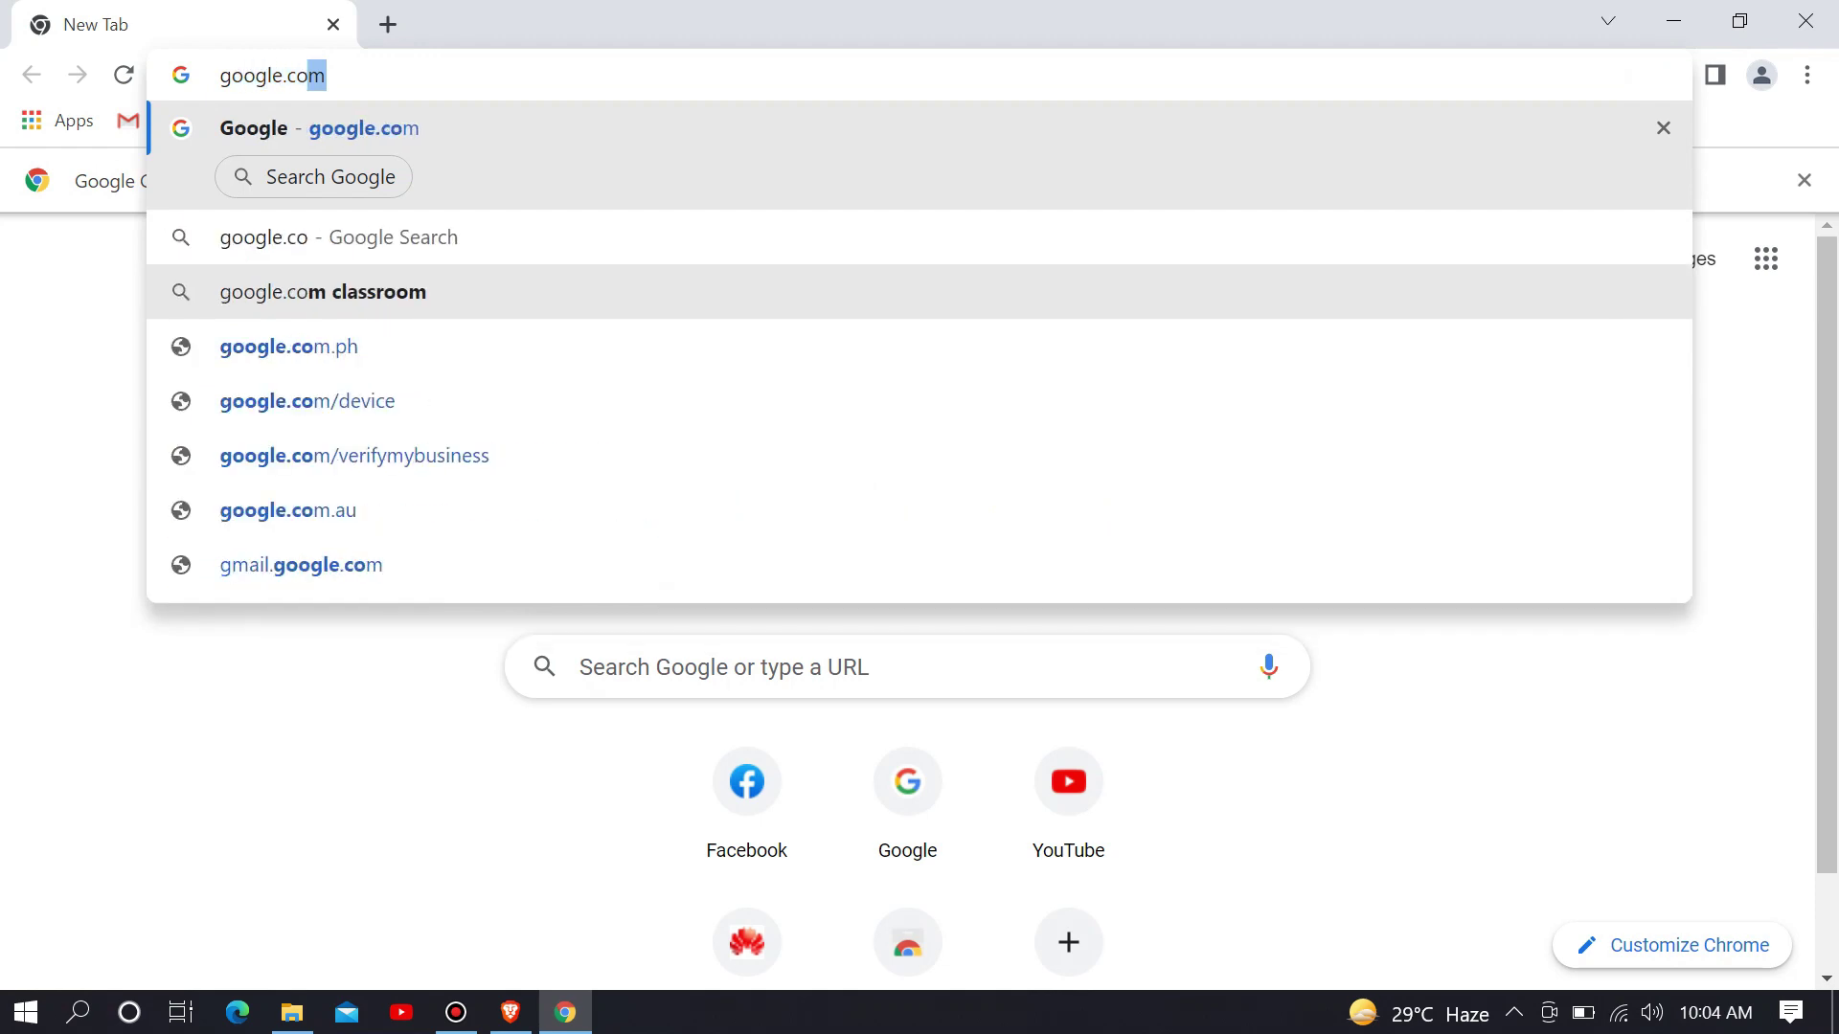
{"action": "type", "text": "m"}
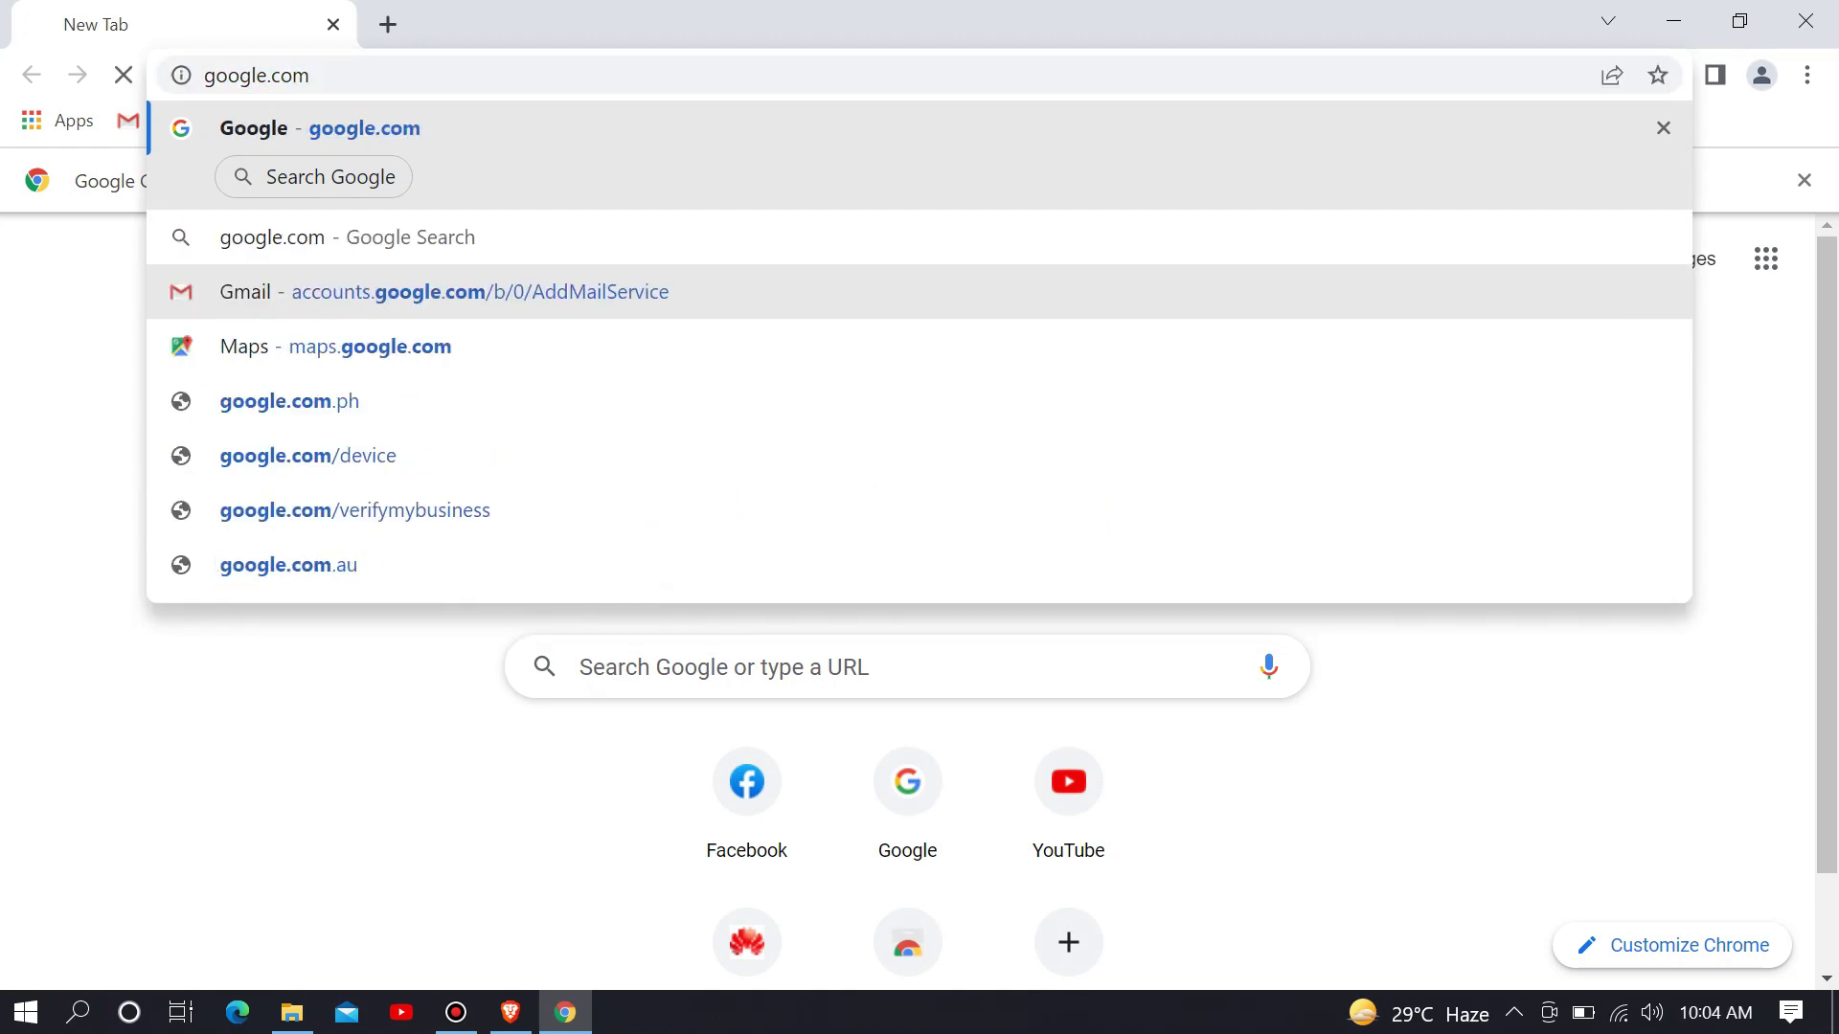
{"action": "key", "text": "Return"}
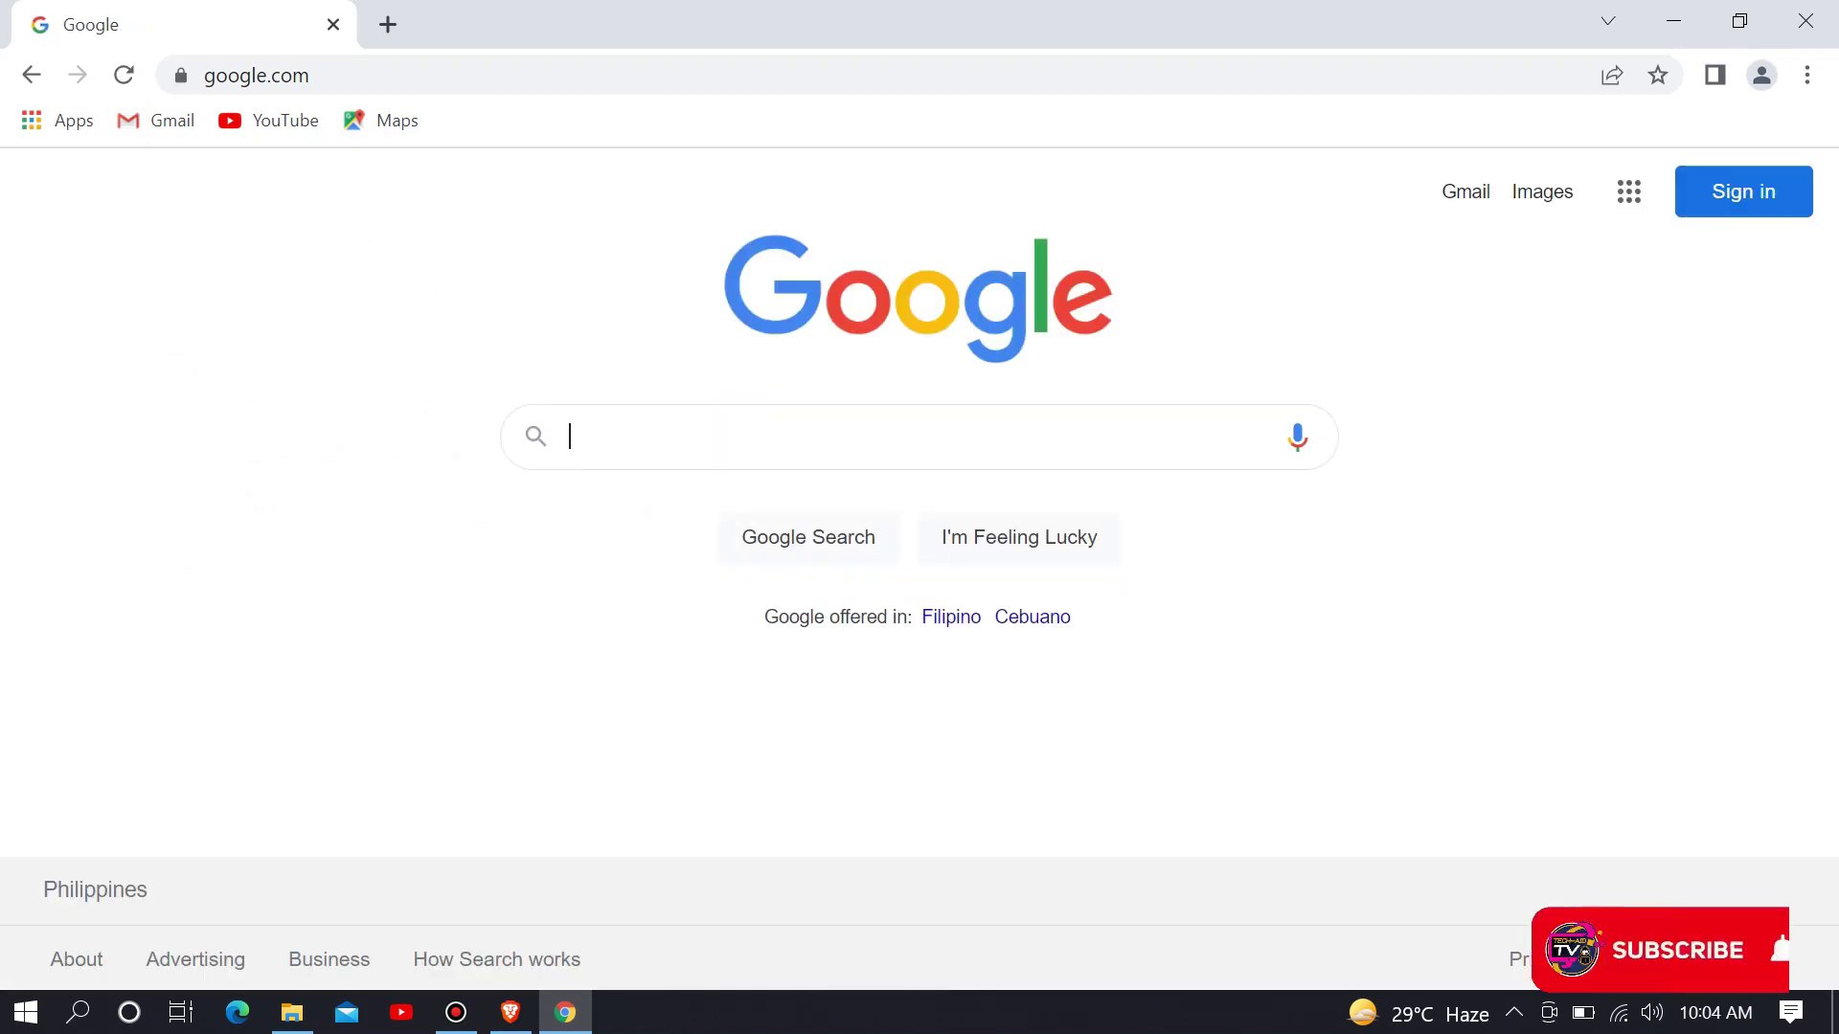
Search Google for "brother dcp-t420dw driver"
{"action": "type", "text": "brother dcp-t420"}
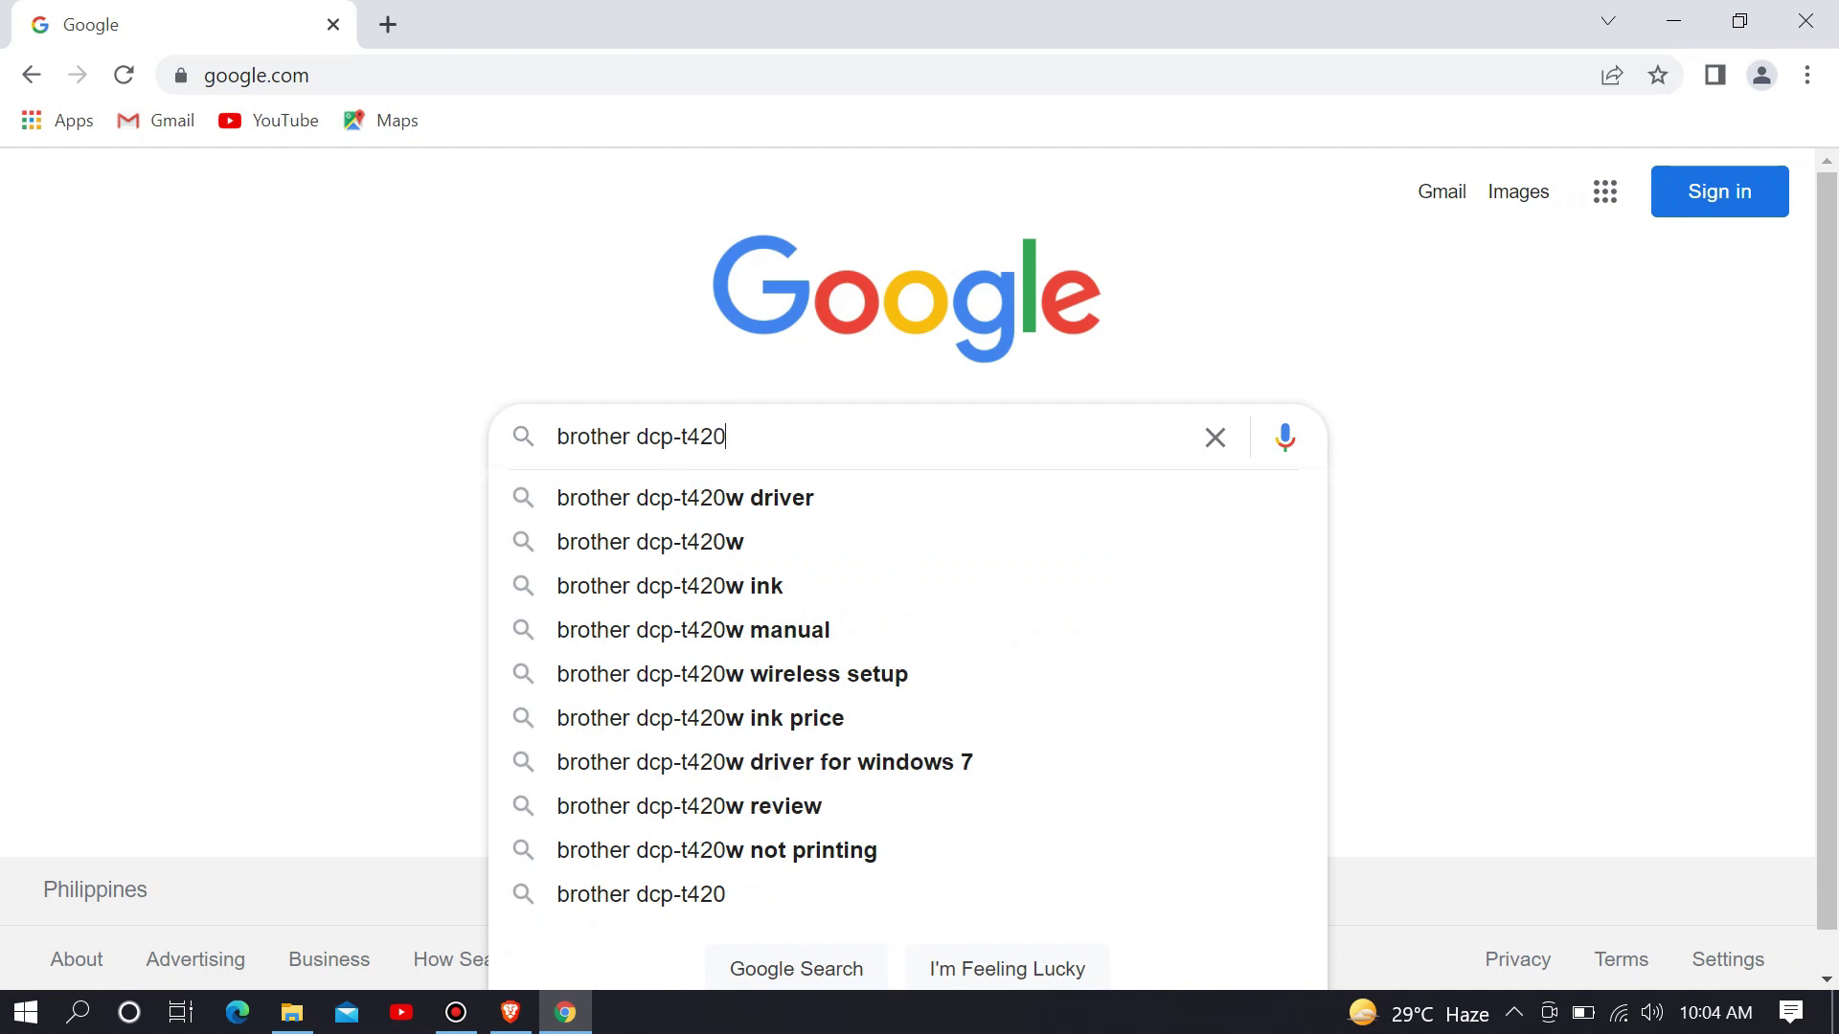
{"action": "type", "text": "dw"}
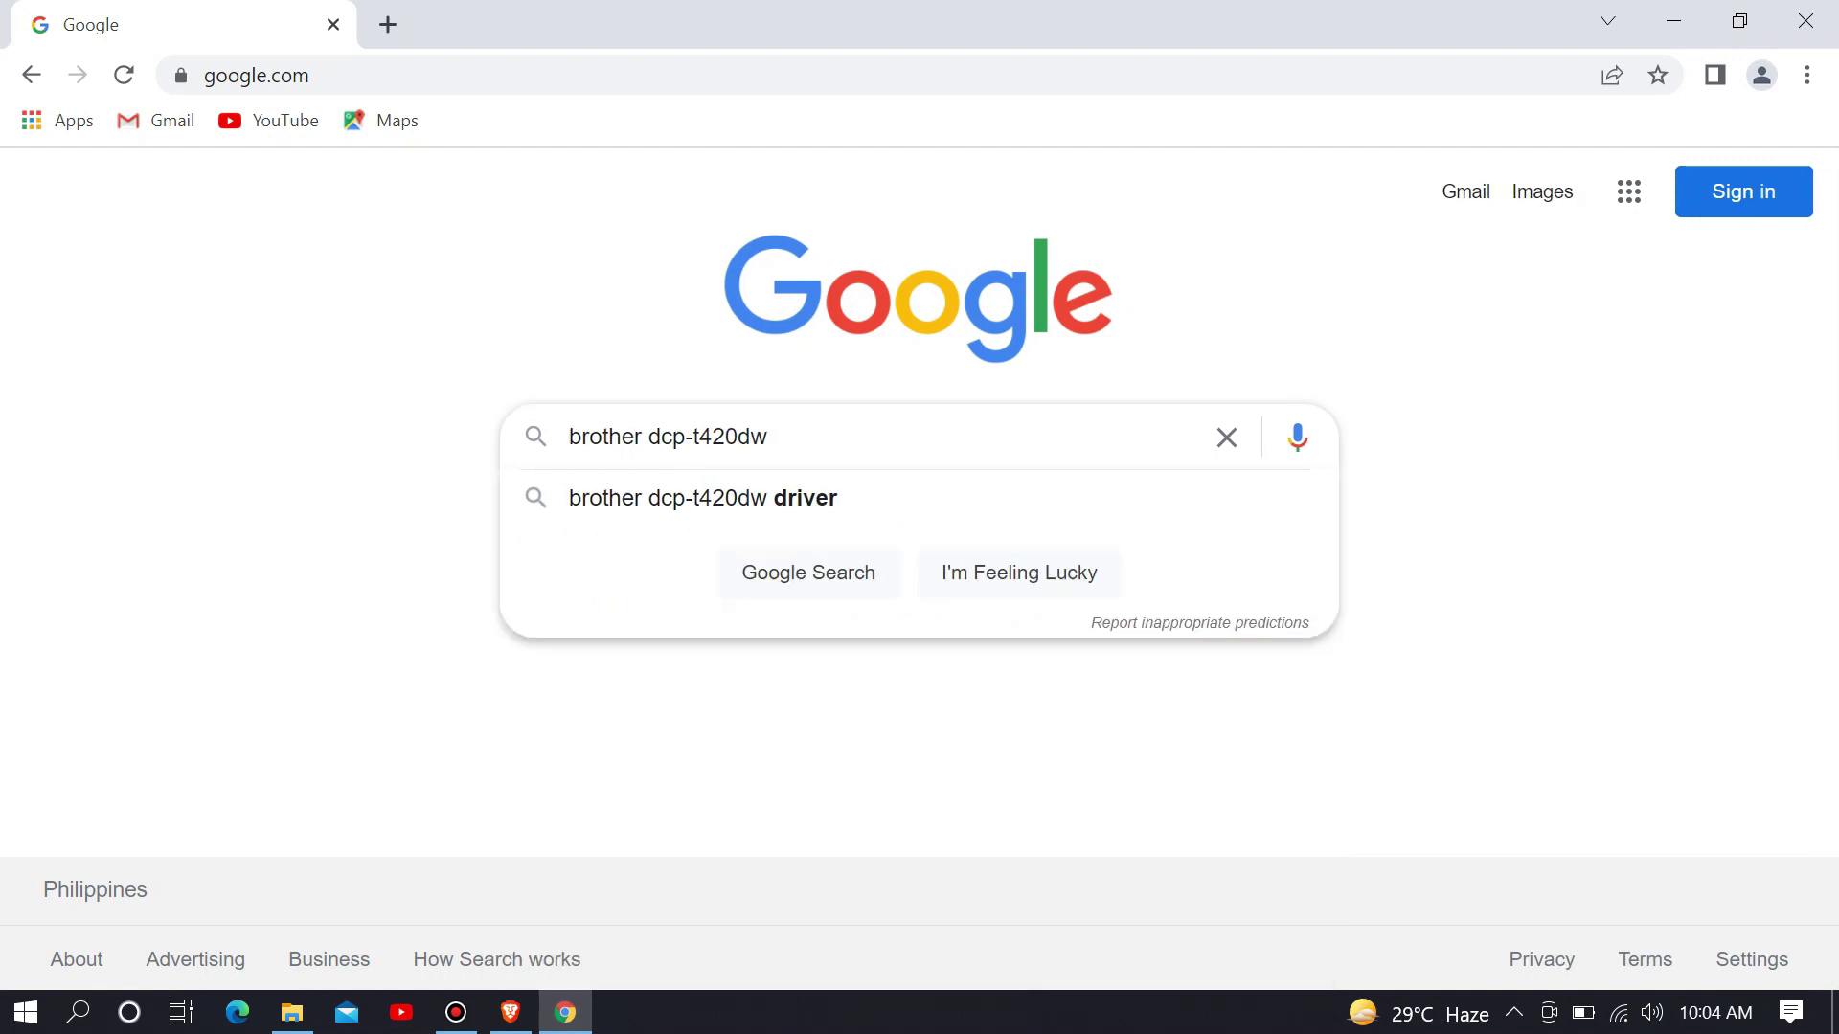
{"action": "type", "text": " driver"}
{"action": "key", "text": "Return"}
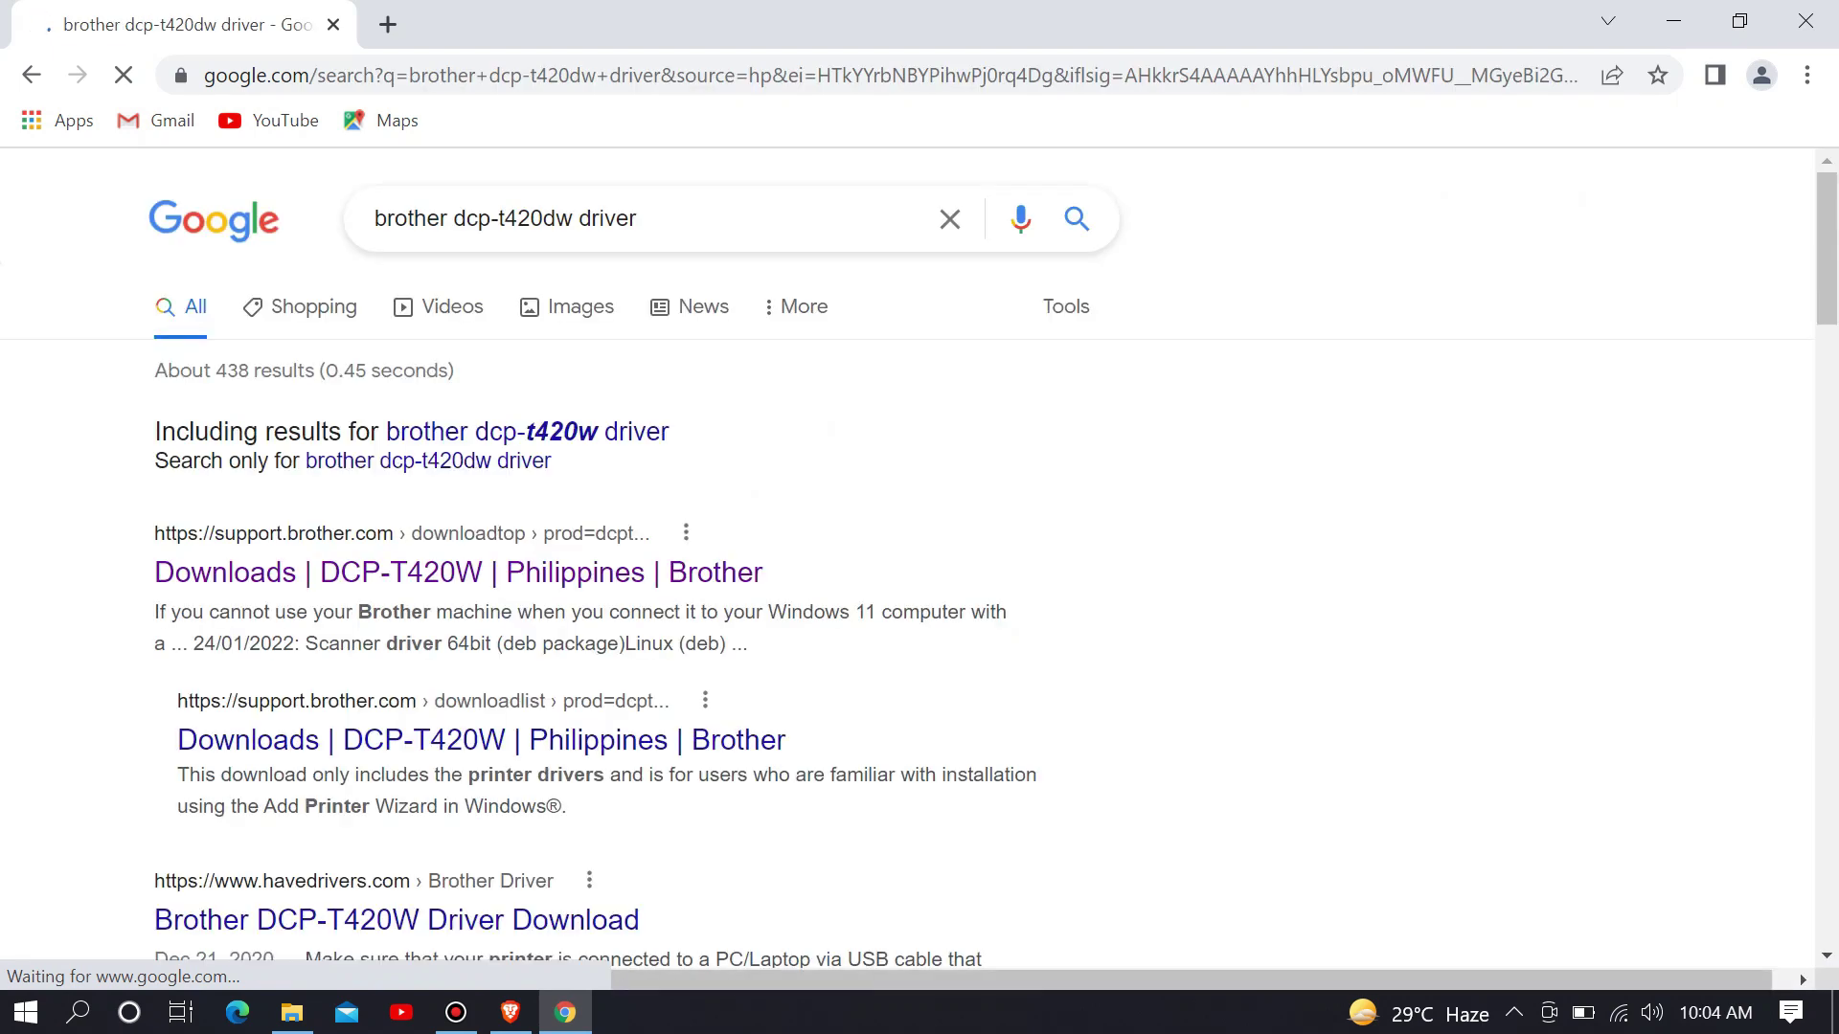
Open the official Brother support result "Downloads | DCP-T420W | Philippines | Brother"
{"action": "scroll", "coordinate": [919, 575], "scroll_direction": "down", "scroll_amount": 1}
{"action": "left_click_drag", "start_coordinate": [153, 425], "coordinate": [748, 496]}
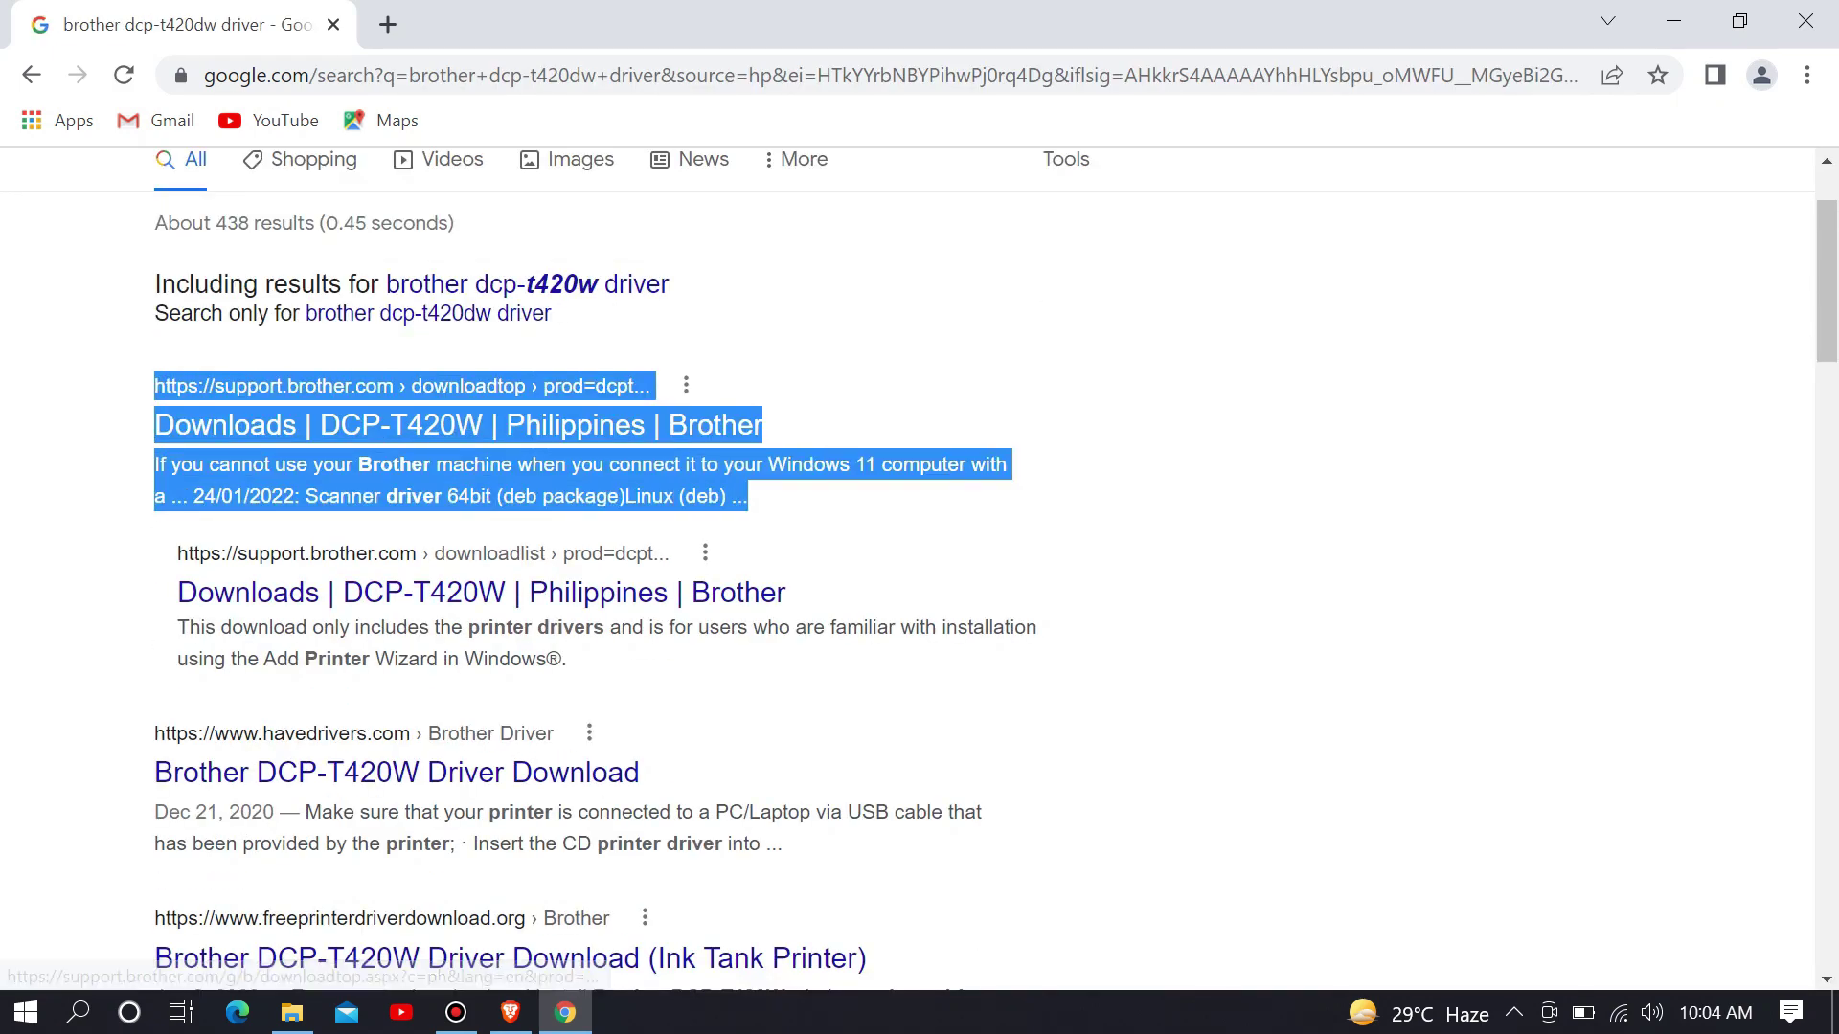
{"action": "left_click", "coordinate": [748, 496]}
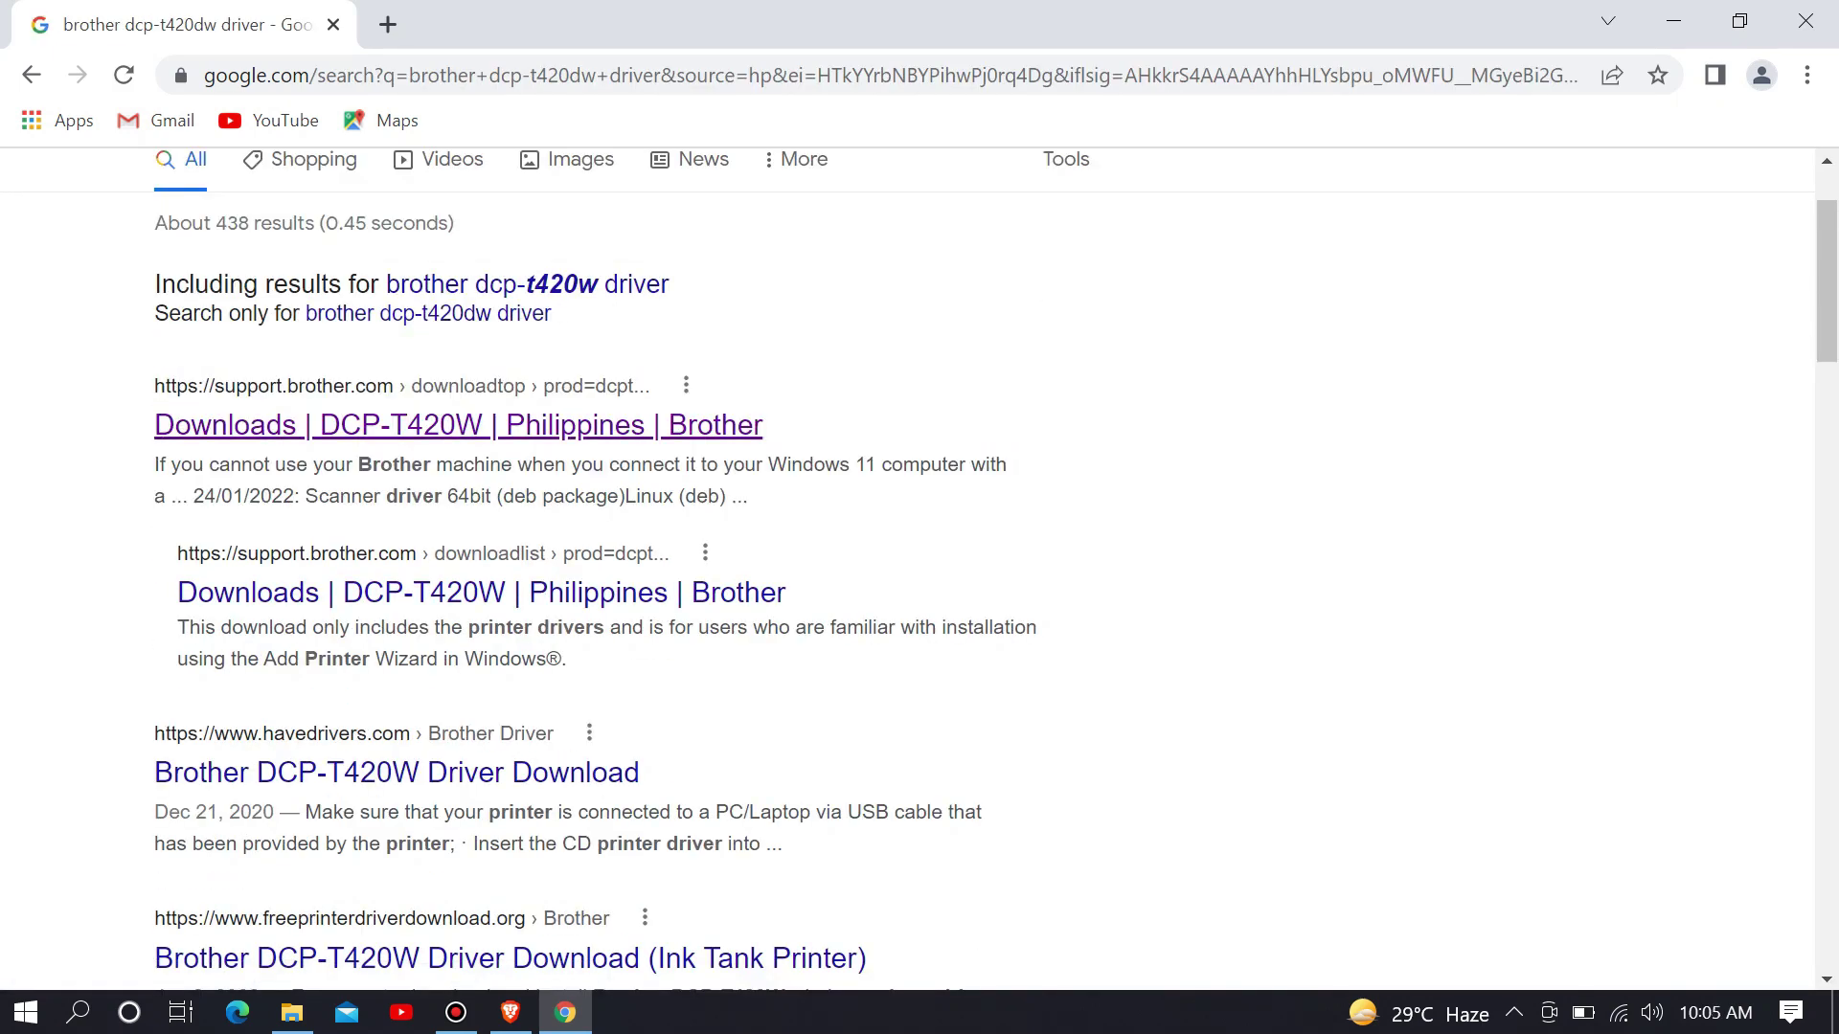
{"action": "left_click", "coordinate": [460, 424]}
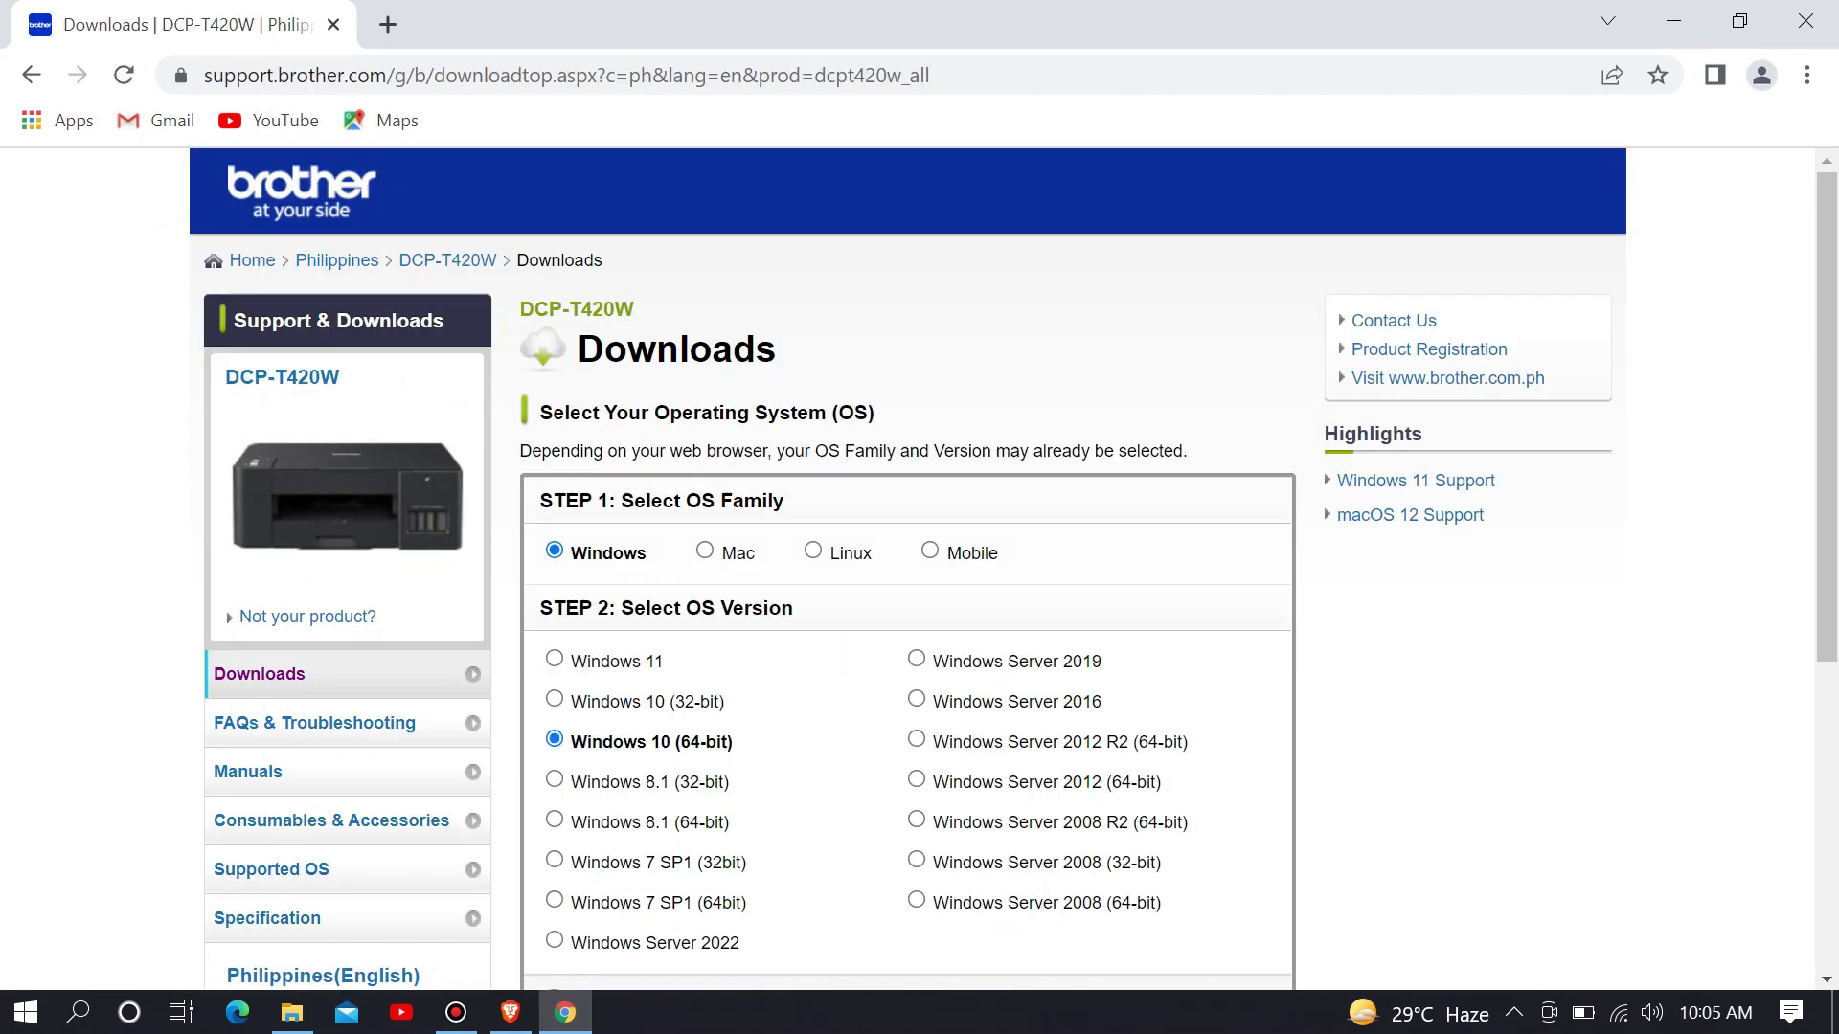
Download the Full Driver & Software Package (Recommended) for Windows 10 (64-bit) from the DCP-T420W downloads
{"action": "scroll", "coordinate": [920, 569], "scroll_direction": "down", "scroll_amount": 2}
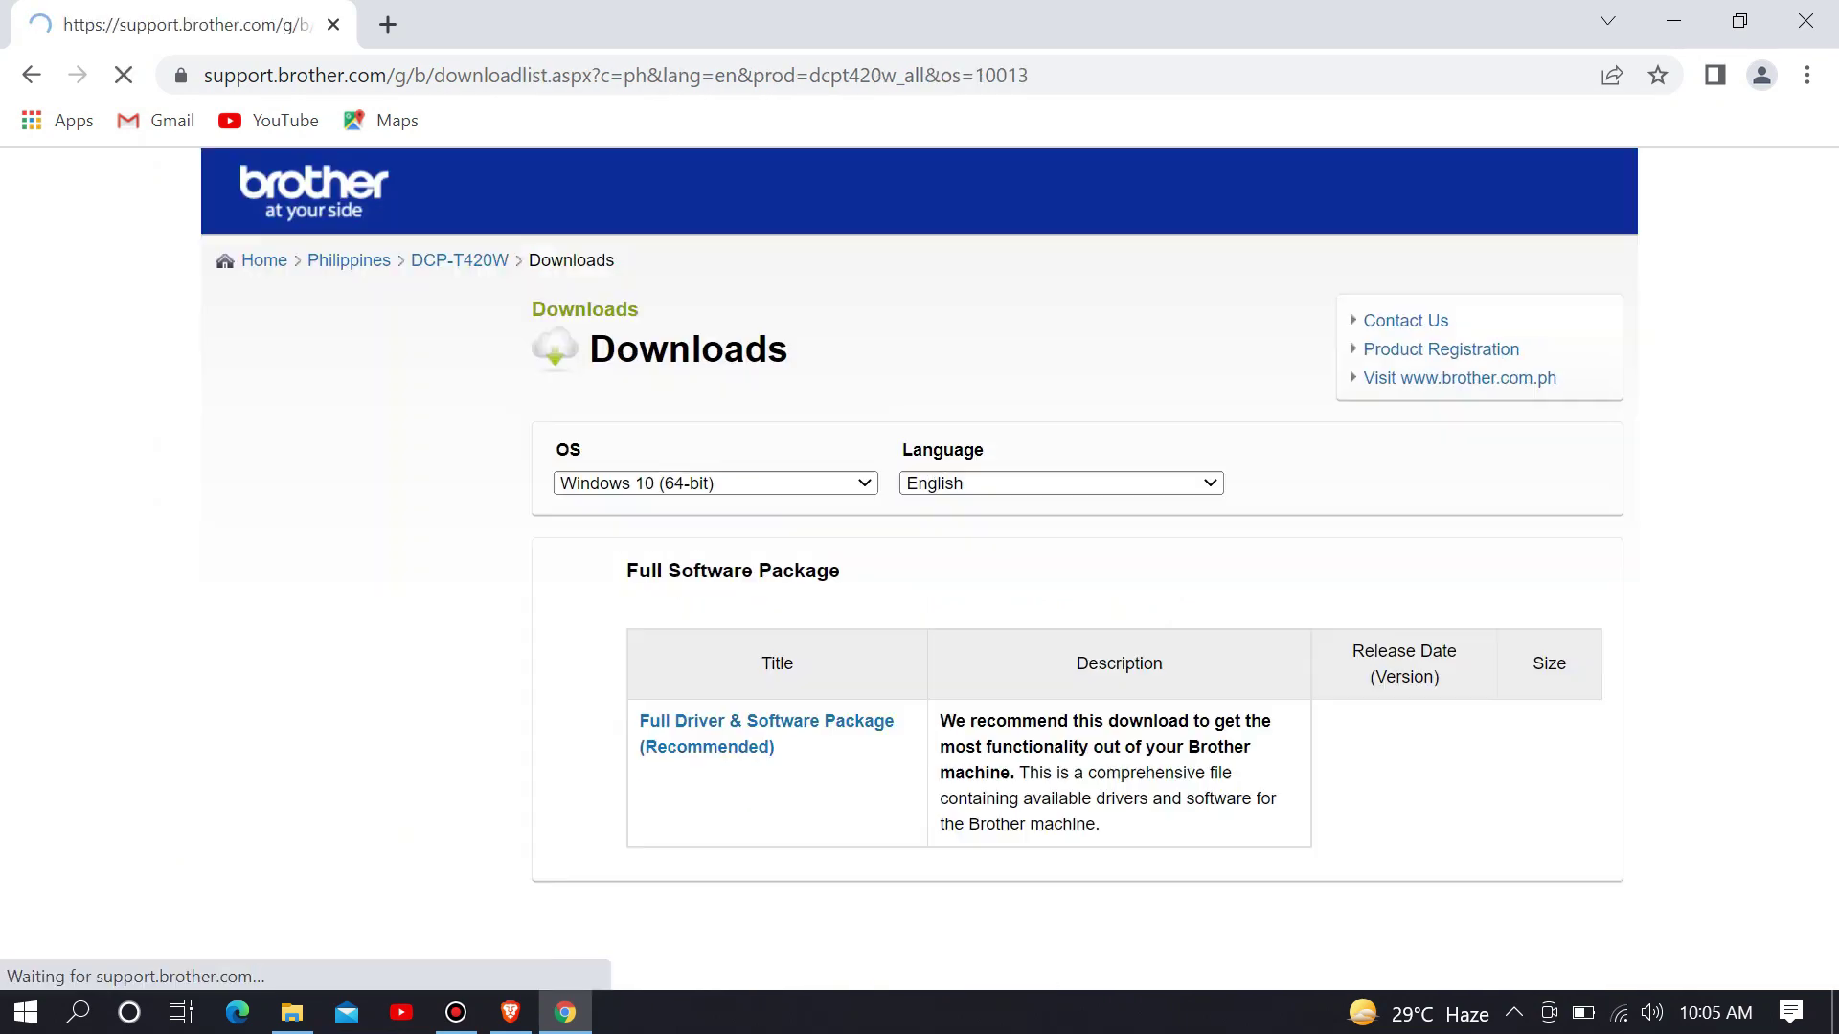
{"action": "scroll", "coordinate": [1065, 575], "scroll_direction": "down", "scroll_amount": 2}
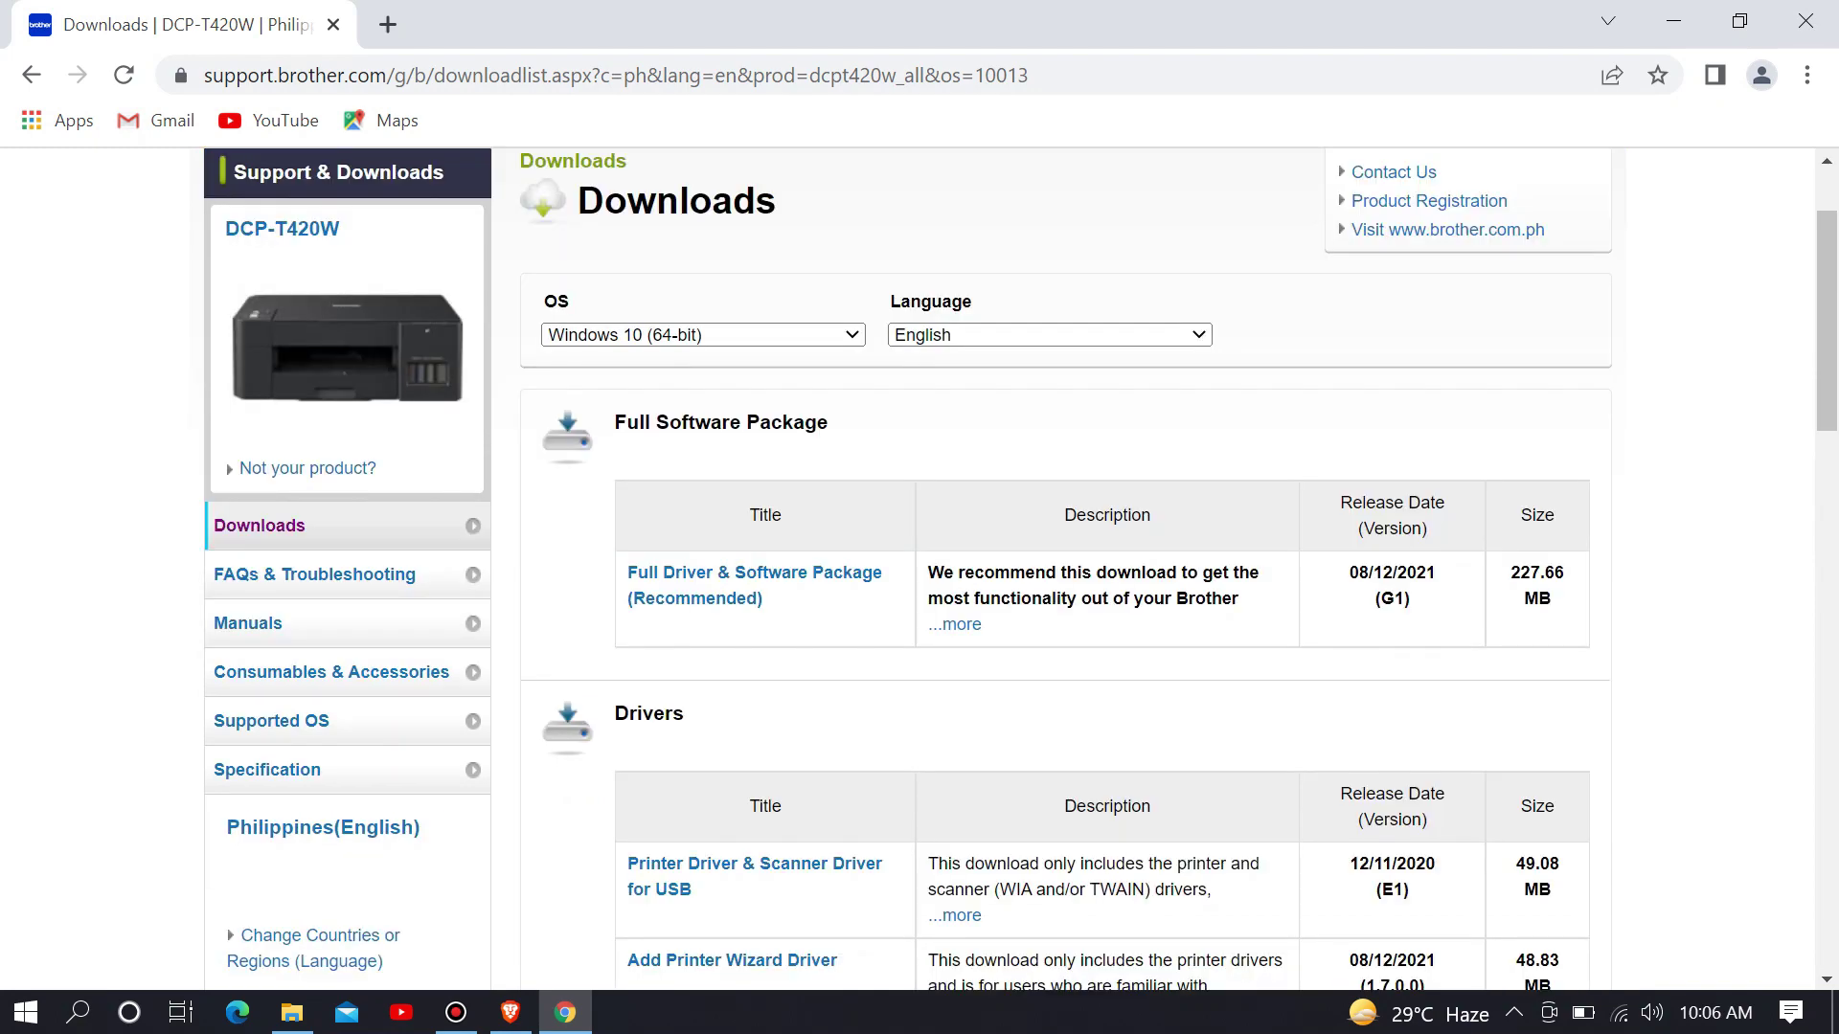
{"action": "left_click", "coordinate": [754, 573]}
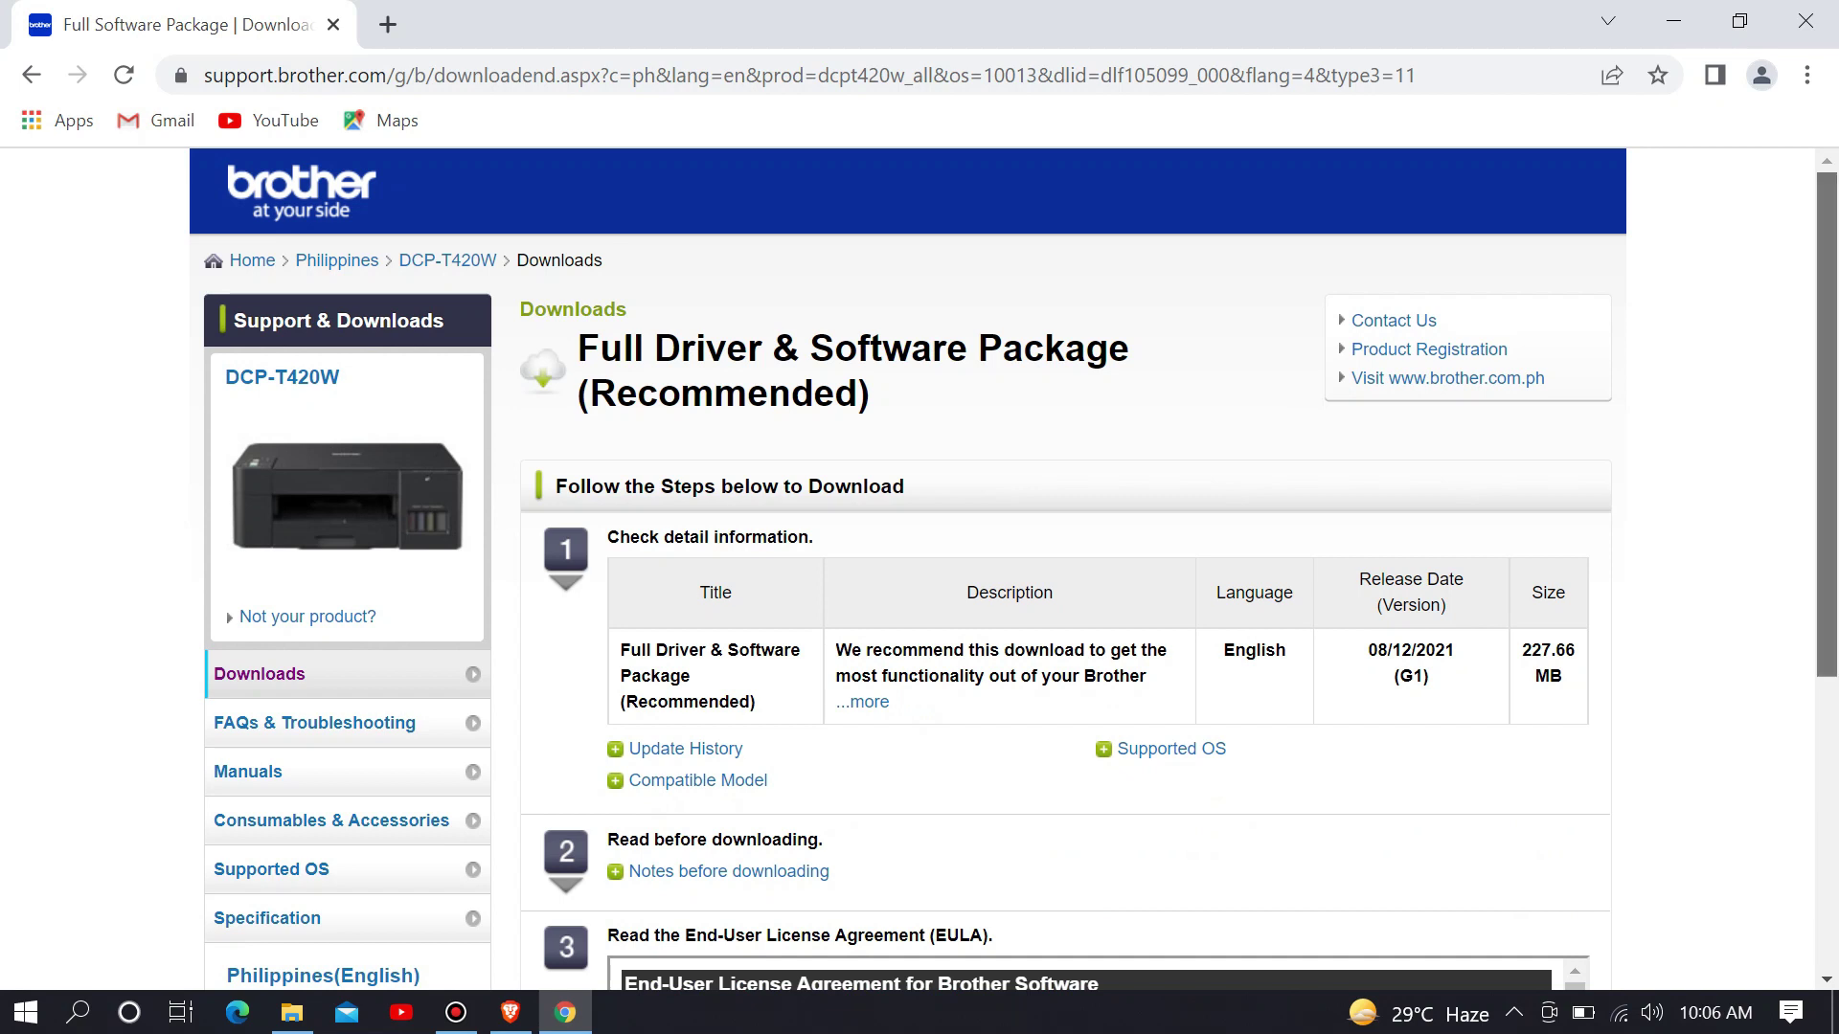
{"action": "scroll", "coordinate": [1015, 569], "scroll_direction": "down", "scroll_amount": 4}
{"action": "scroll", "coordinate": [1014, 569], "scroll_direction": "down", "scroll_amount": 1}
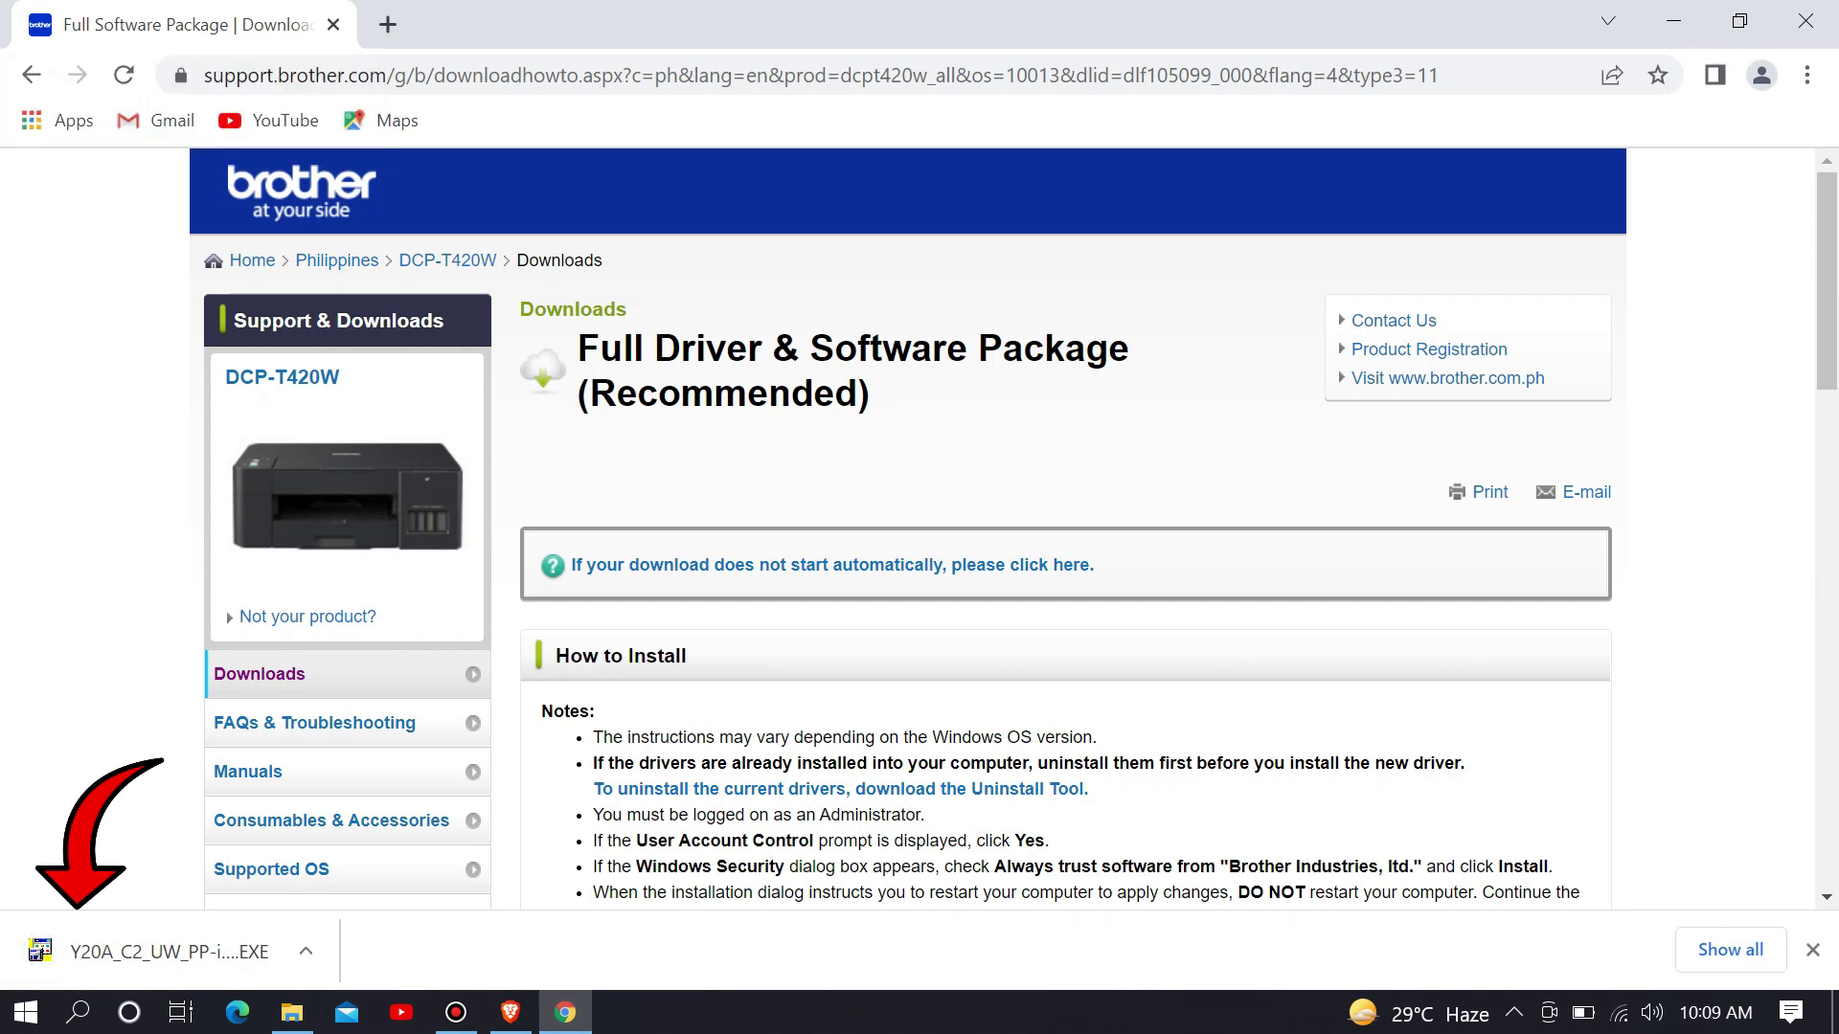
Run the downloaded Brother driver package and close the browser while it decompresses
{"action": "left_click", "coordinate": [306, 951]}
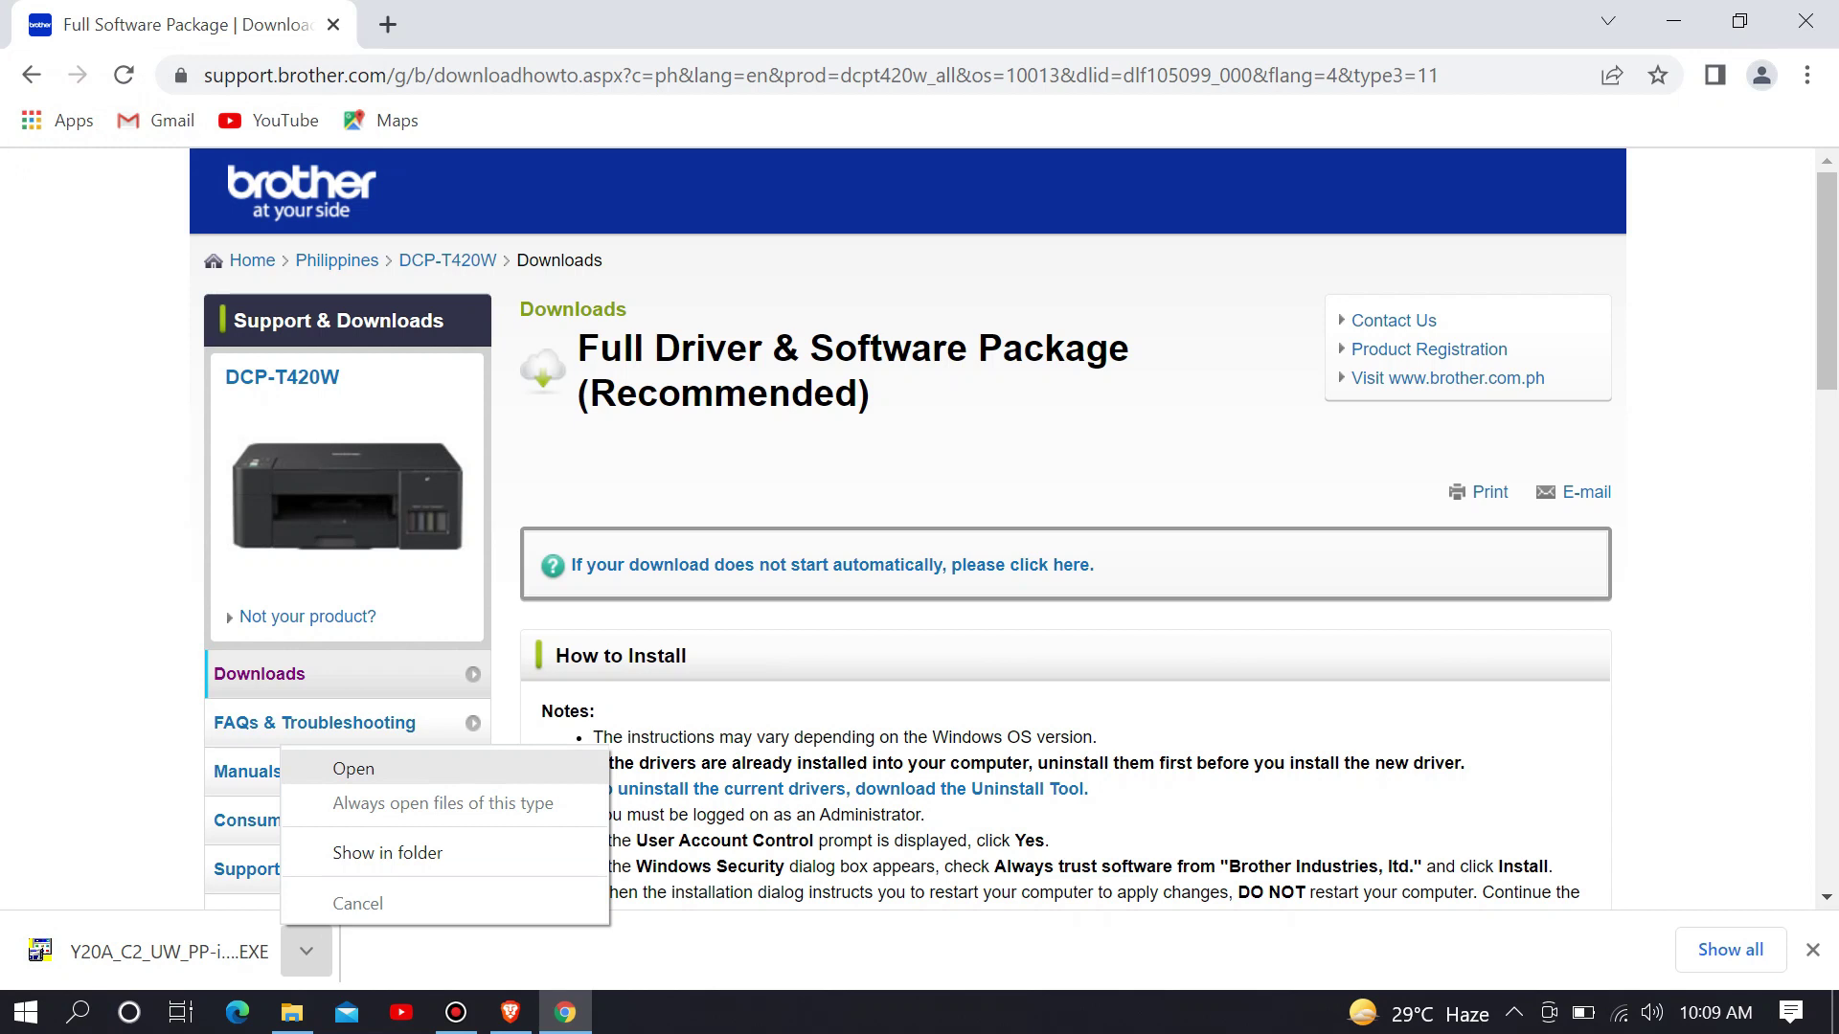
{"action": "left_click", "coordinate": [353, 768]}
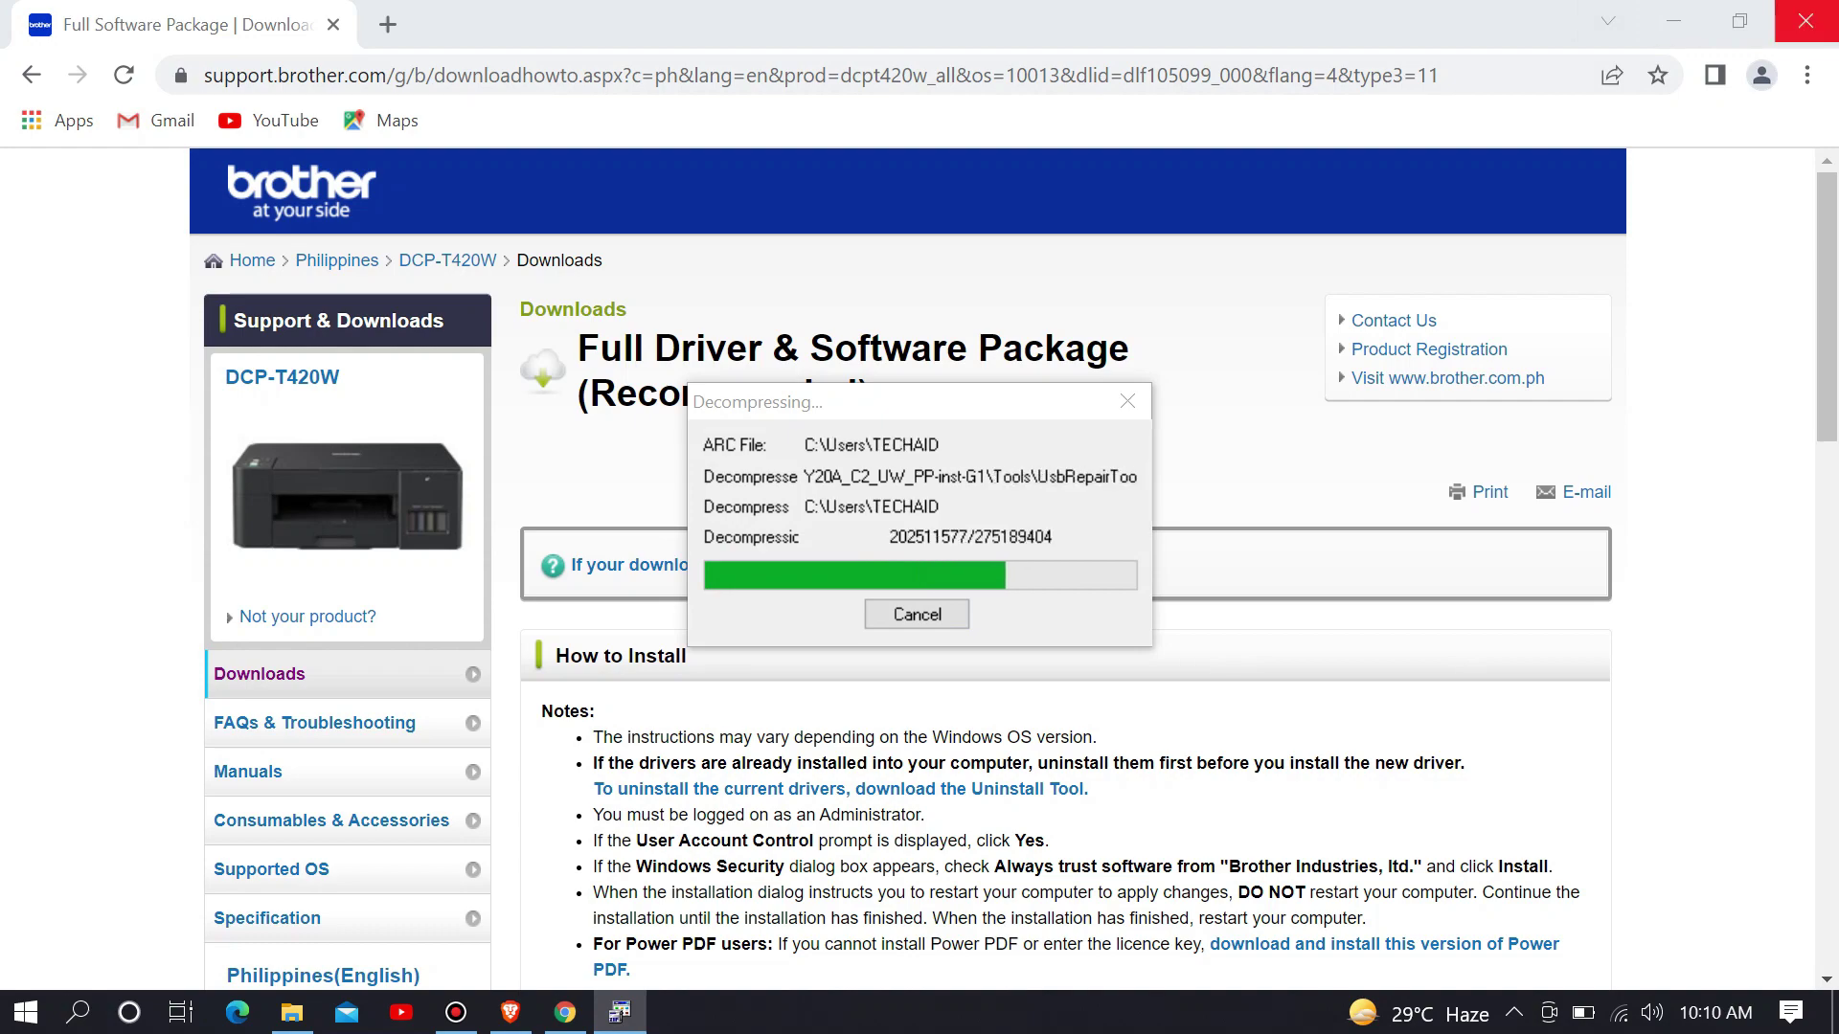
{"action": "left_click", "coordinate": [1806, 20]}
{"action": "left_click_drag", "start_coordinate": [965, 399], "coordinate": [1033, 396]}
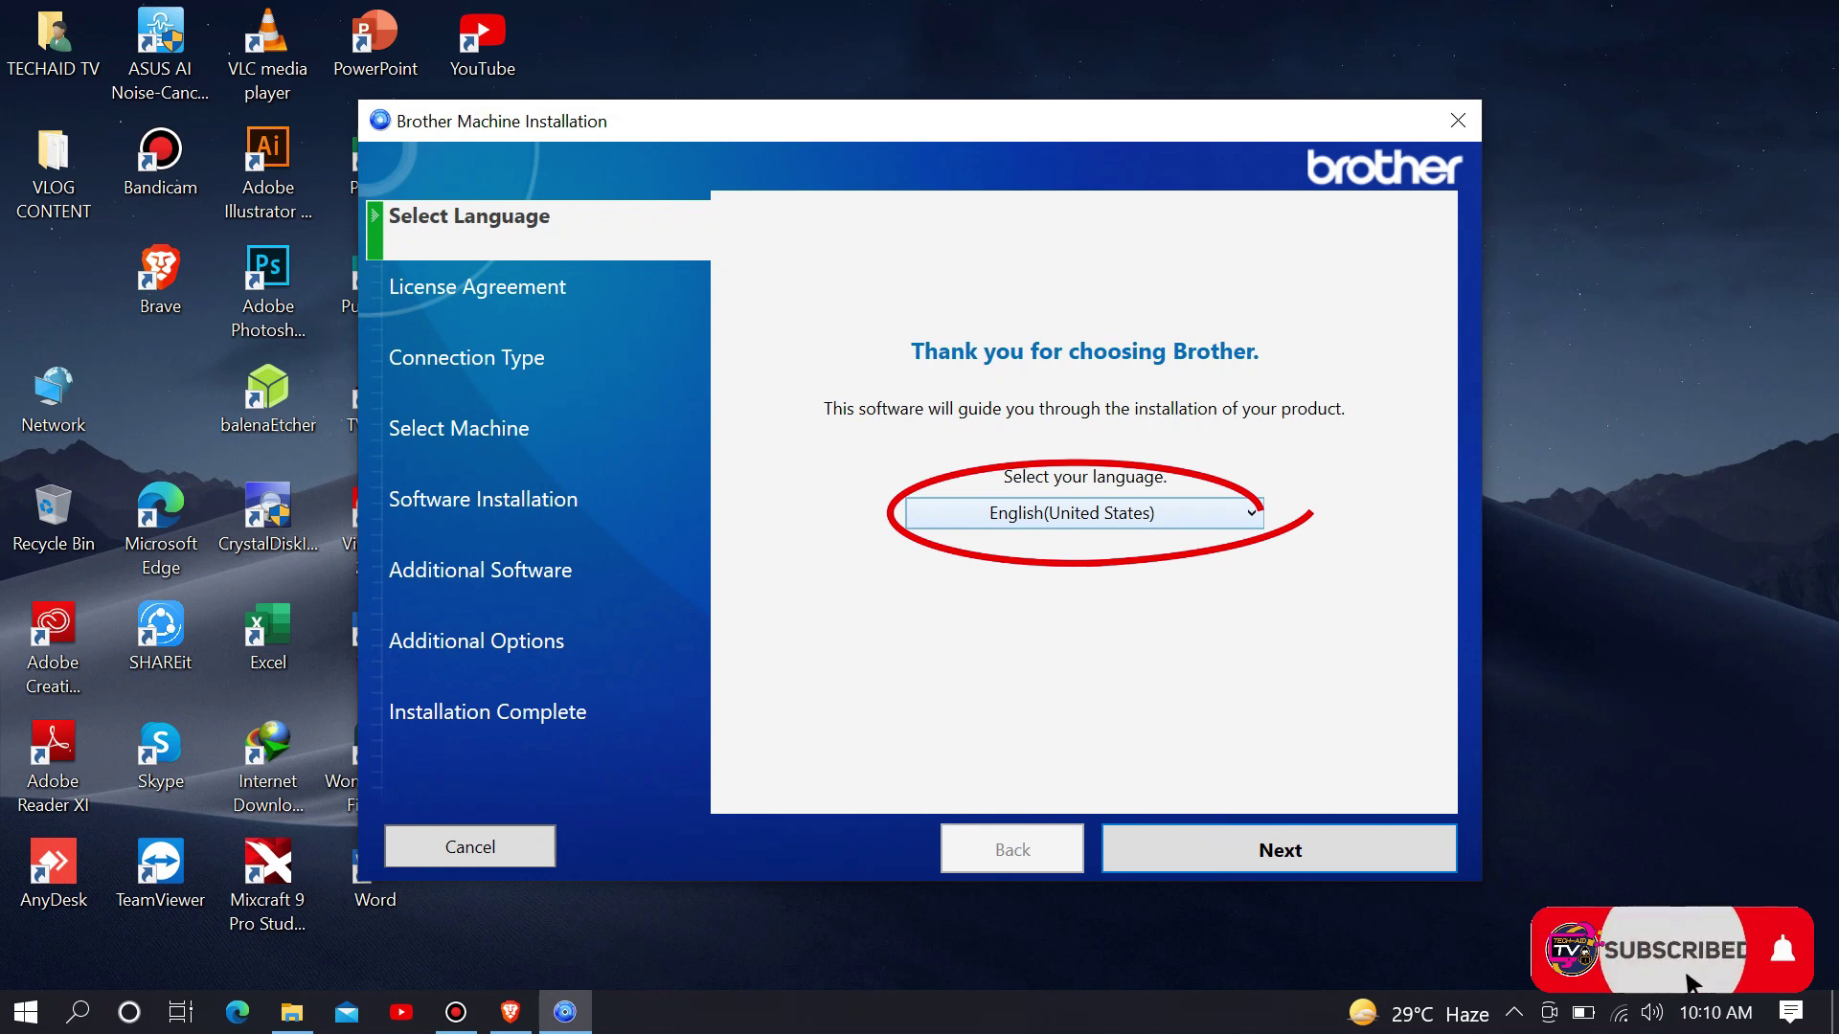
Choose English(United States) as the installation language and accept the Brother license agreement
{"action": "key", "text": "alt+Down"}
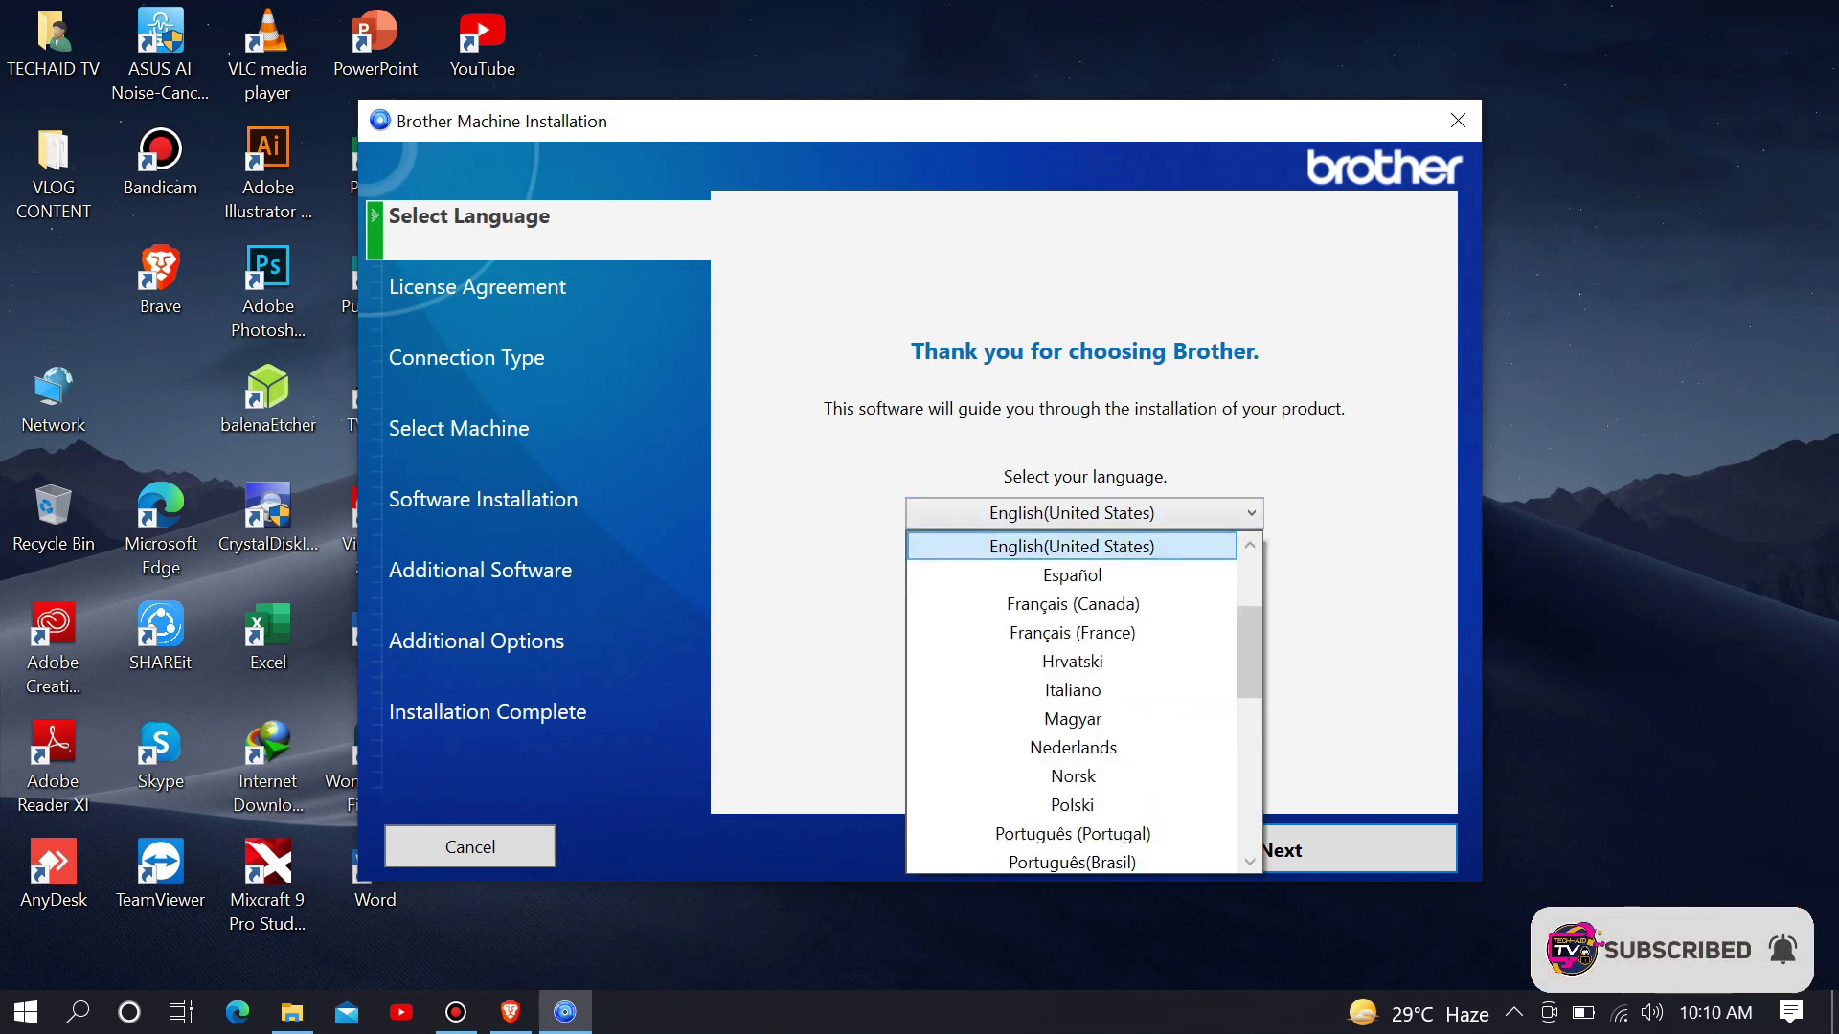
{"action": "key", "text": "Return"}
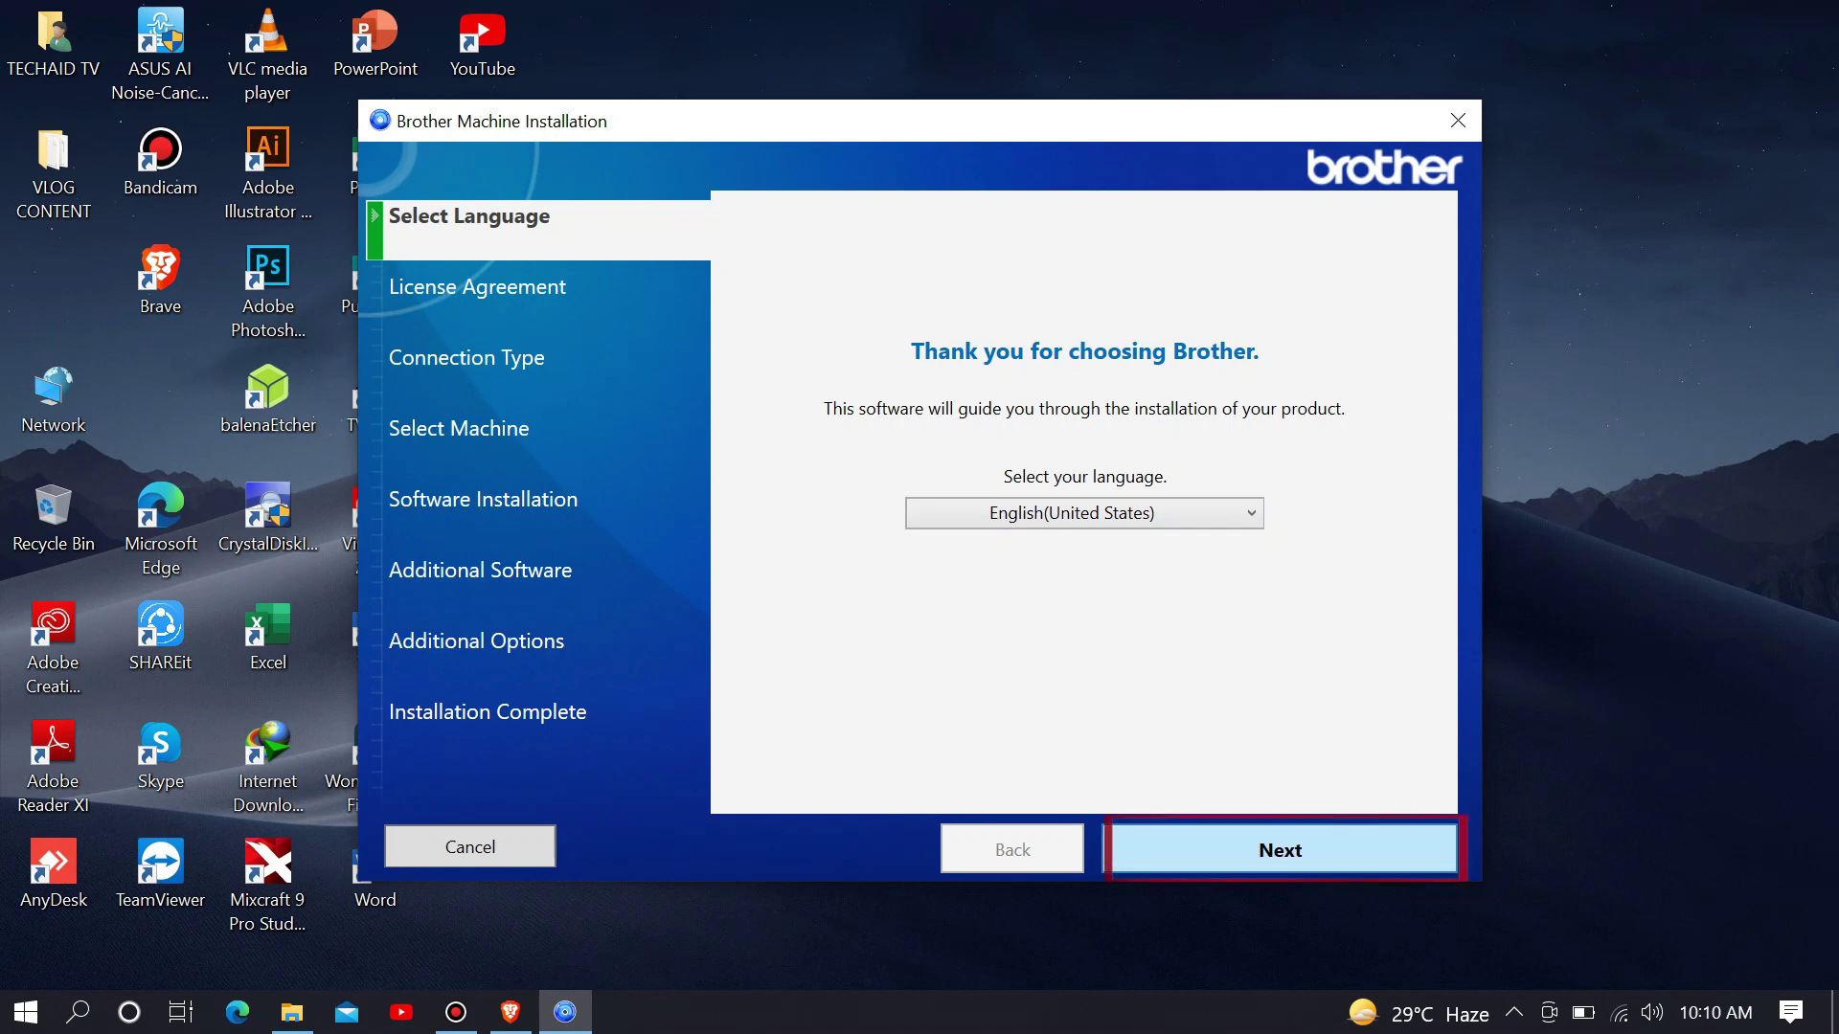
{"action": "key", "text": "Return"}
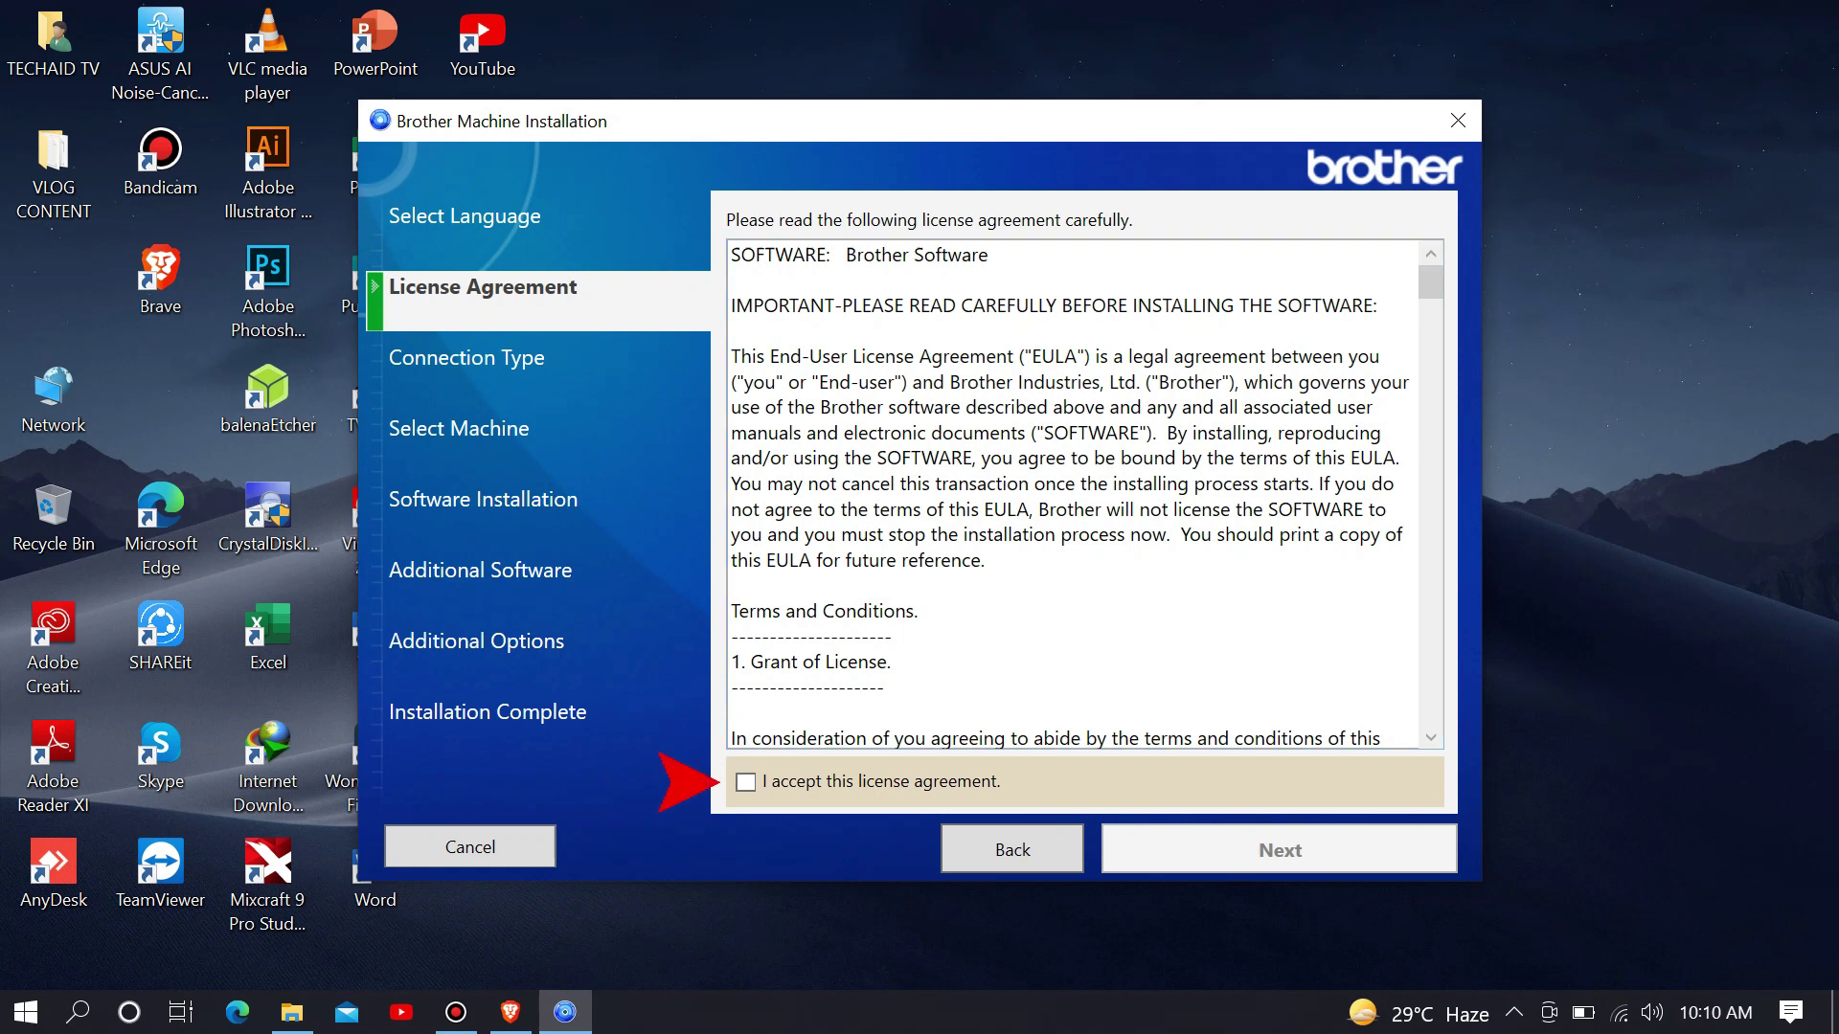
{"action": "left_click", "coordinate": [745, 782]}
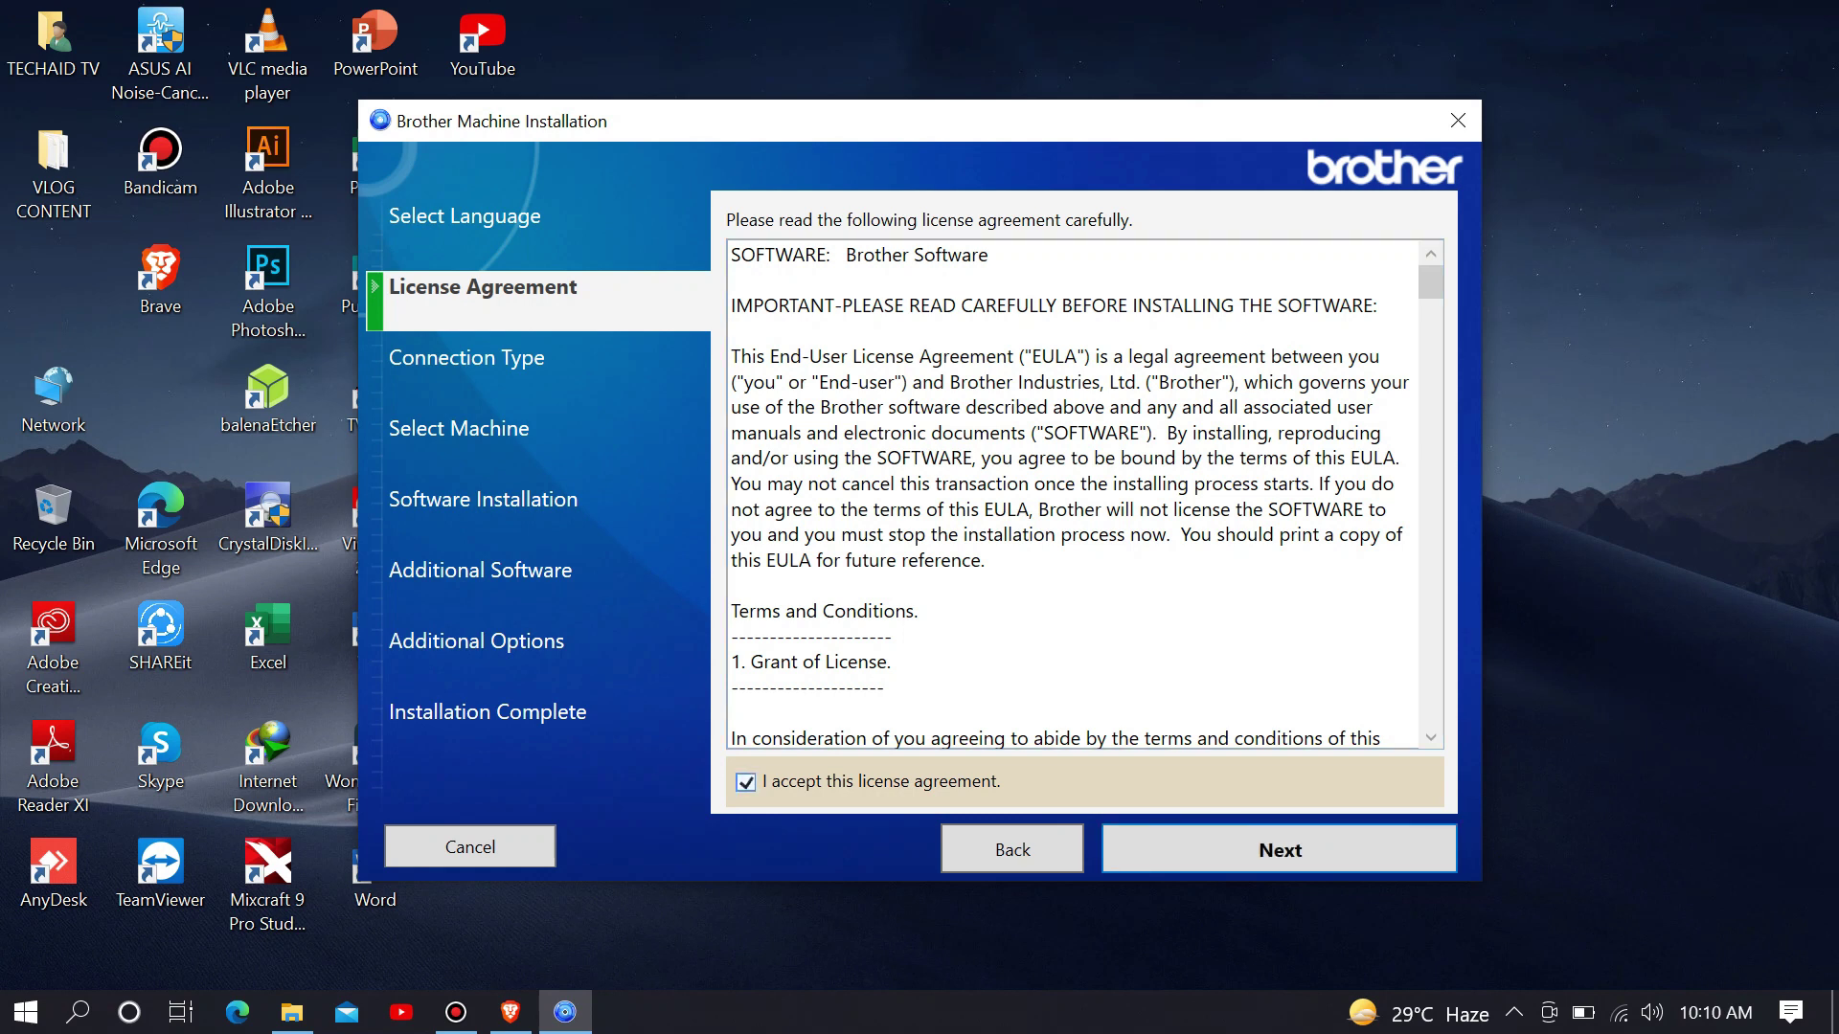
{"action": "key", "text": "Return"}
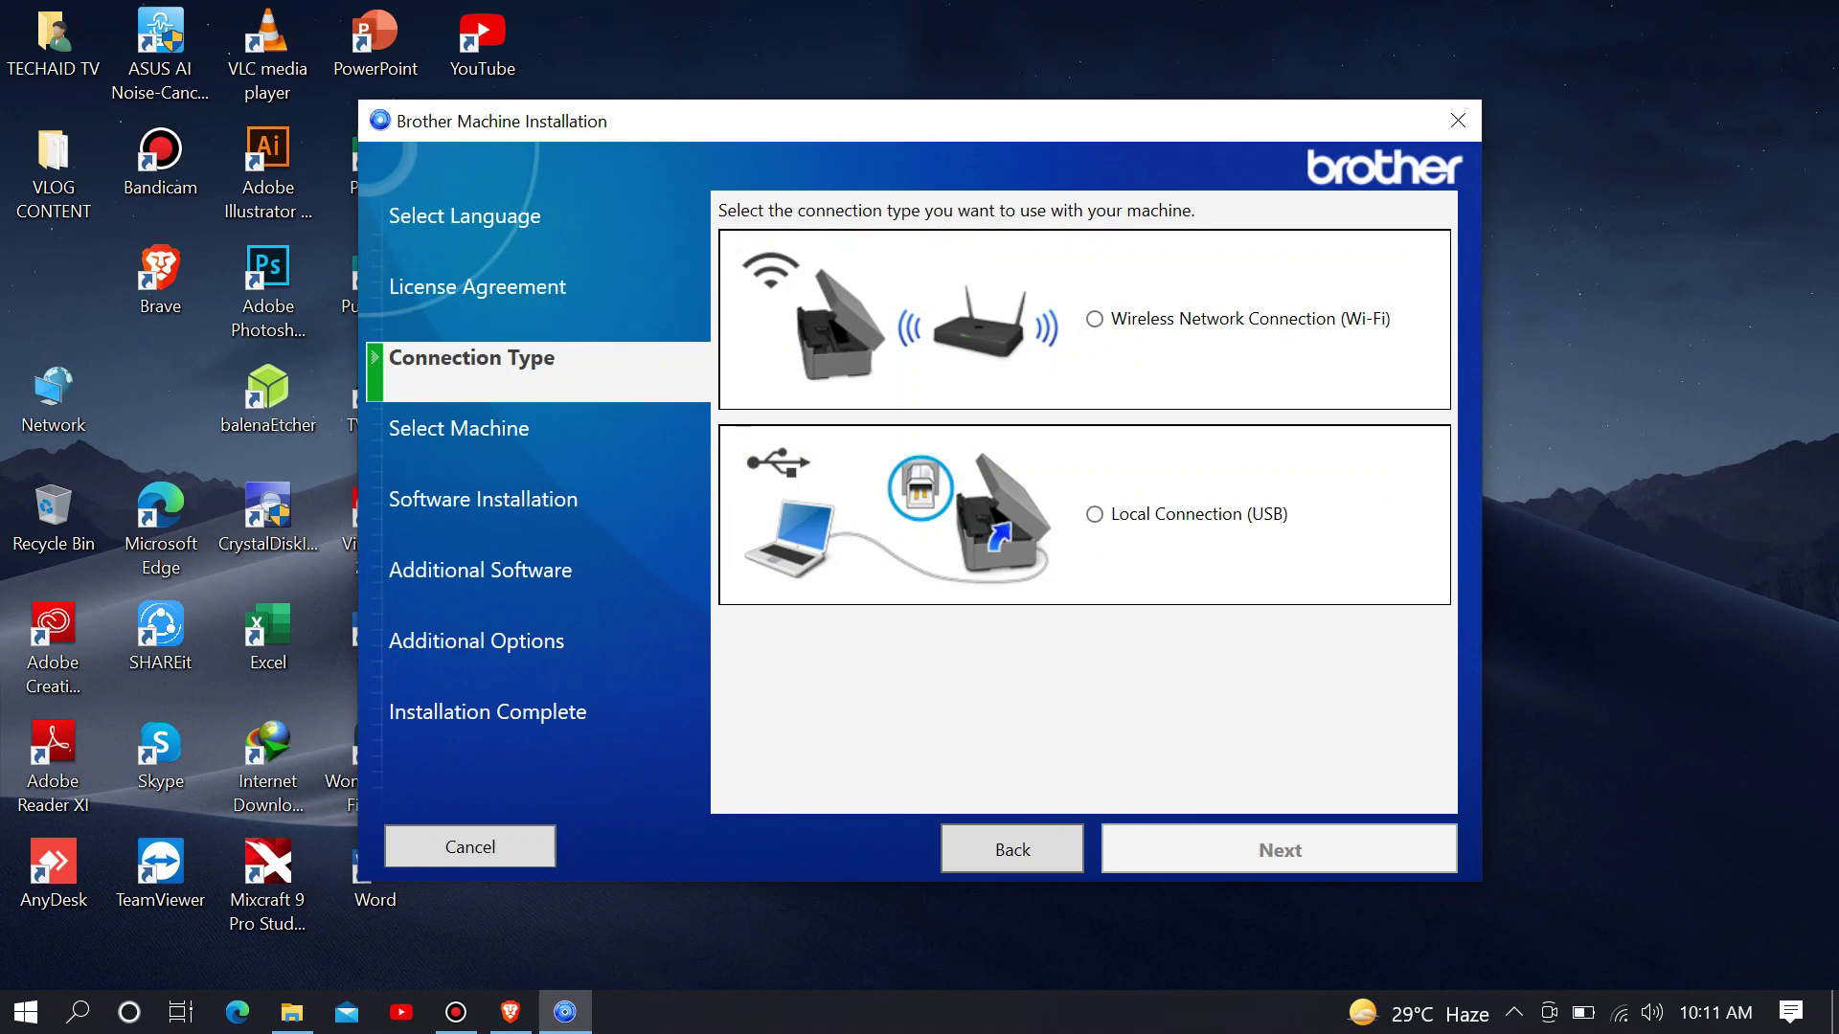
Choose Local Connection (USB) and install the DCP-T420W software with the Standard (Recommended) installation type
{"action": "left_click", "coordinate": [1094, 515]}
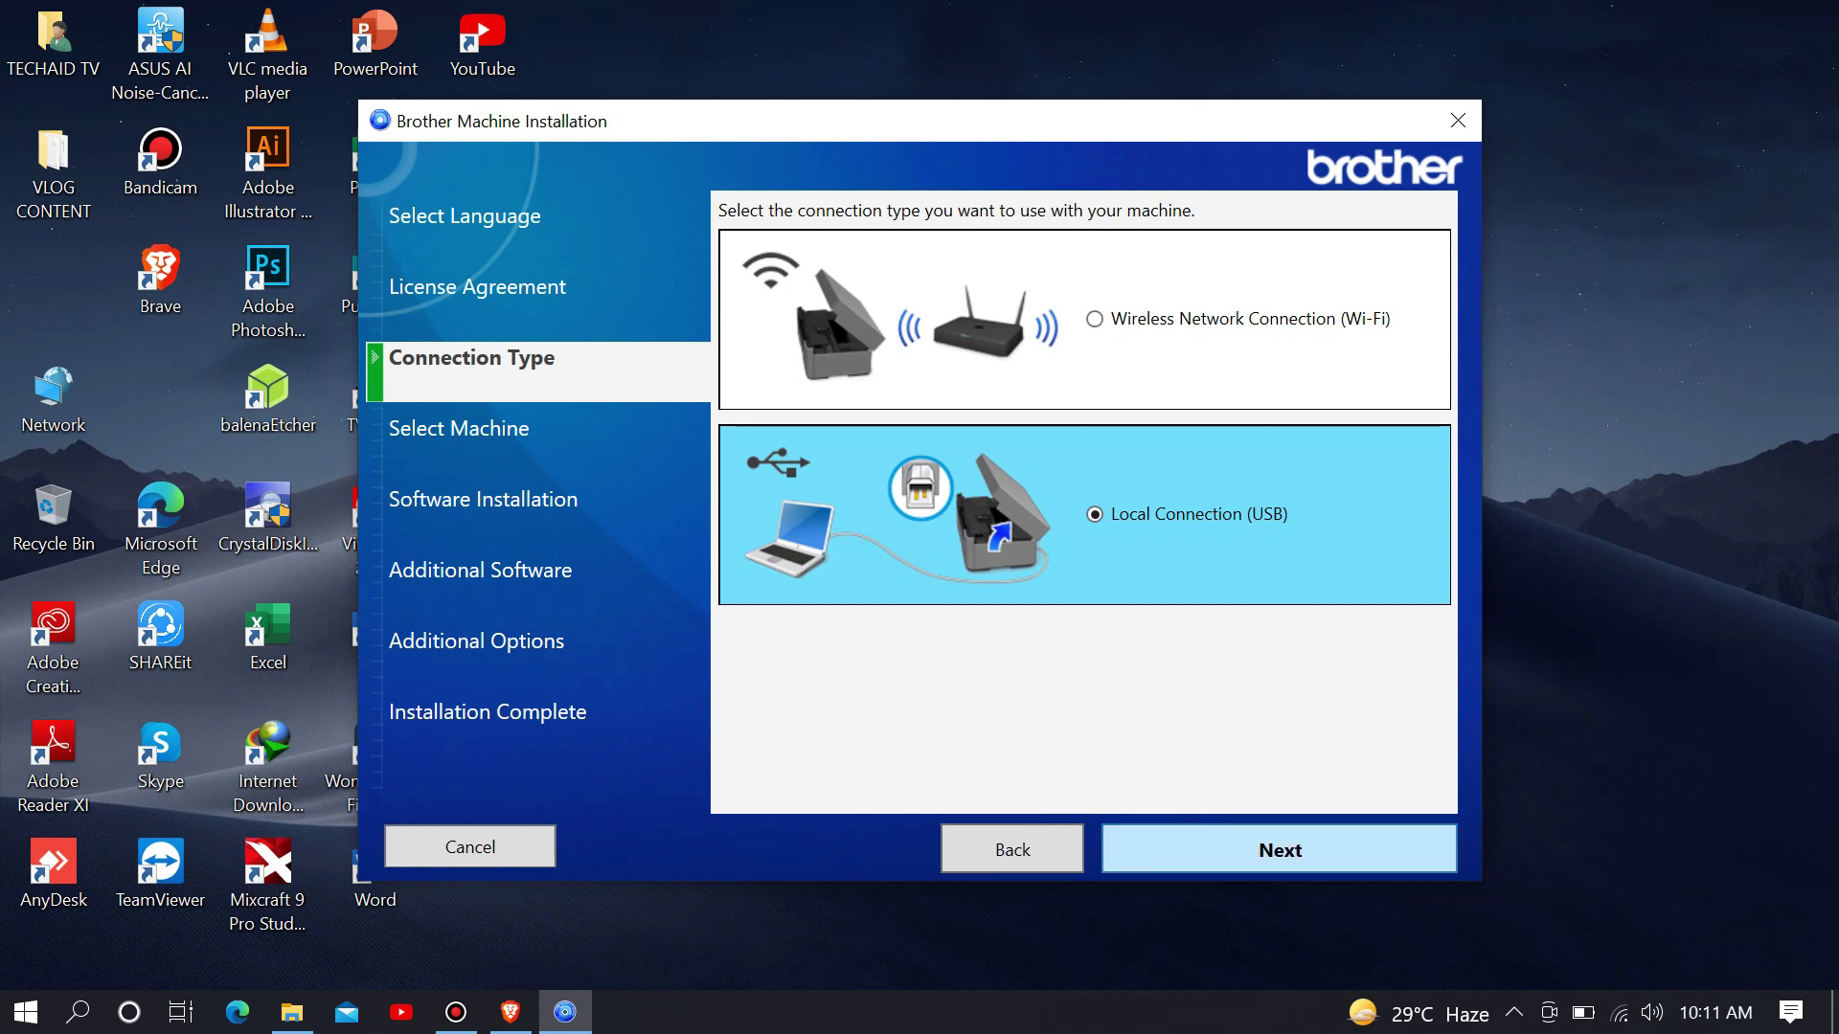
{"action": "left_click", "coordinate": [1279, 850]}
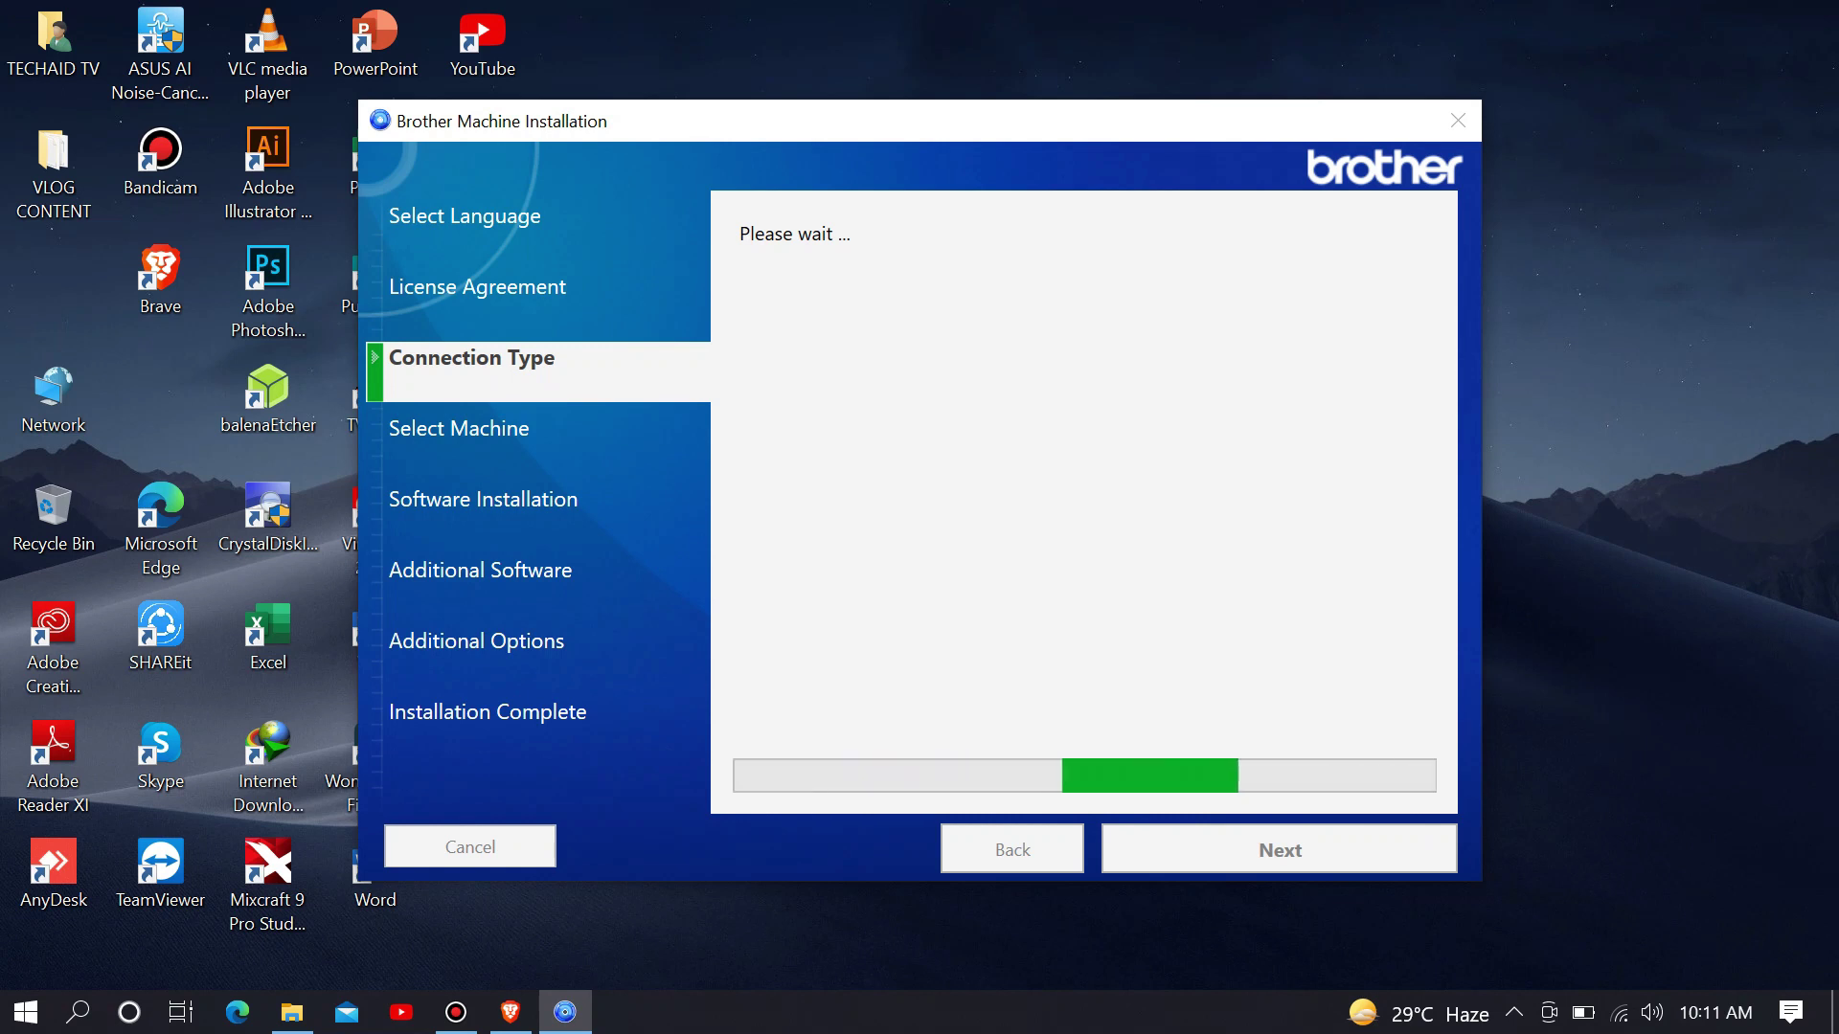
{"action": "key", "text": "Return"}
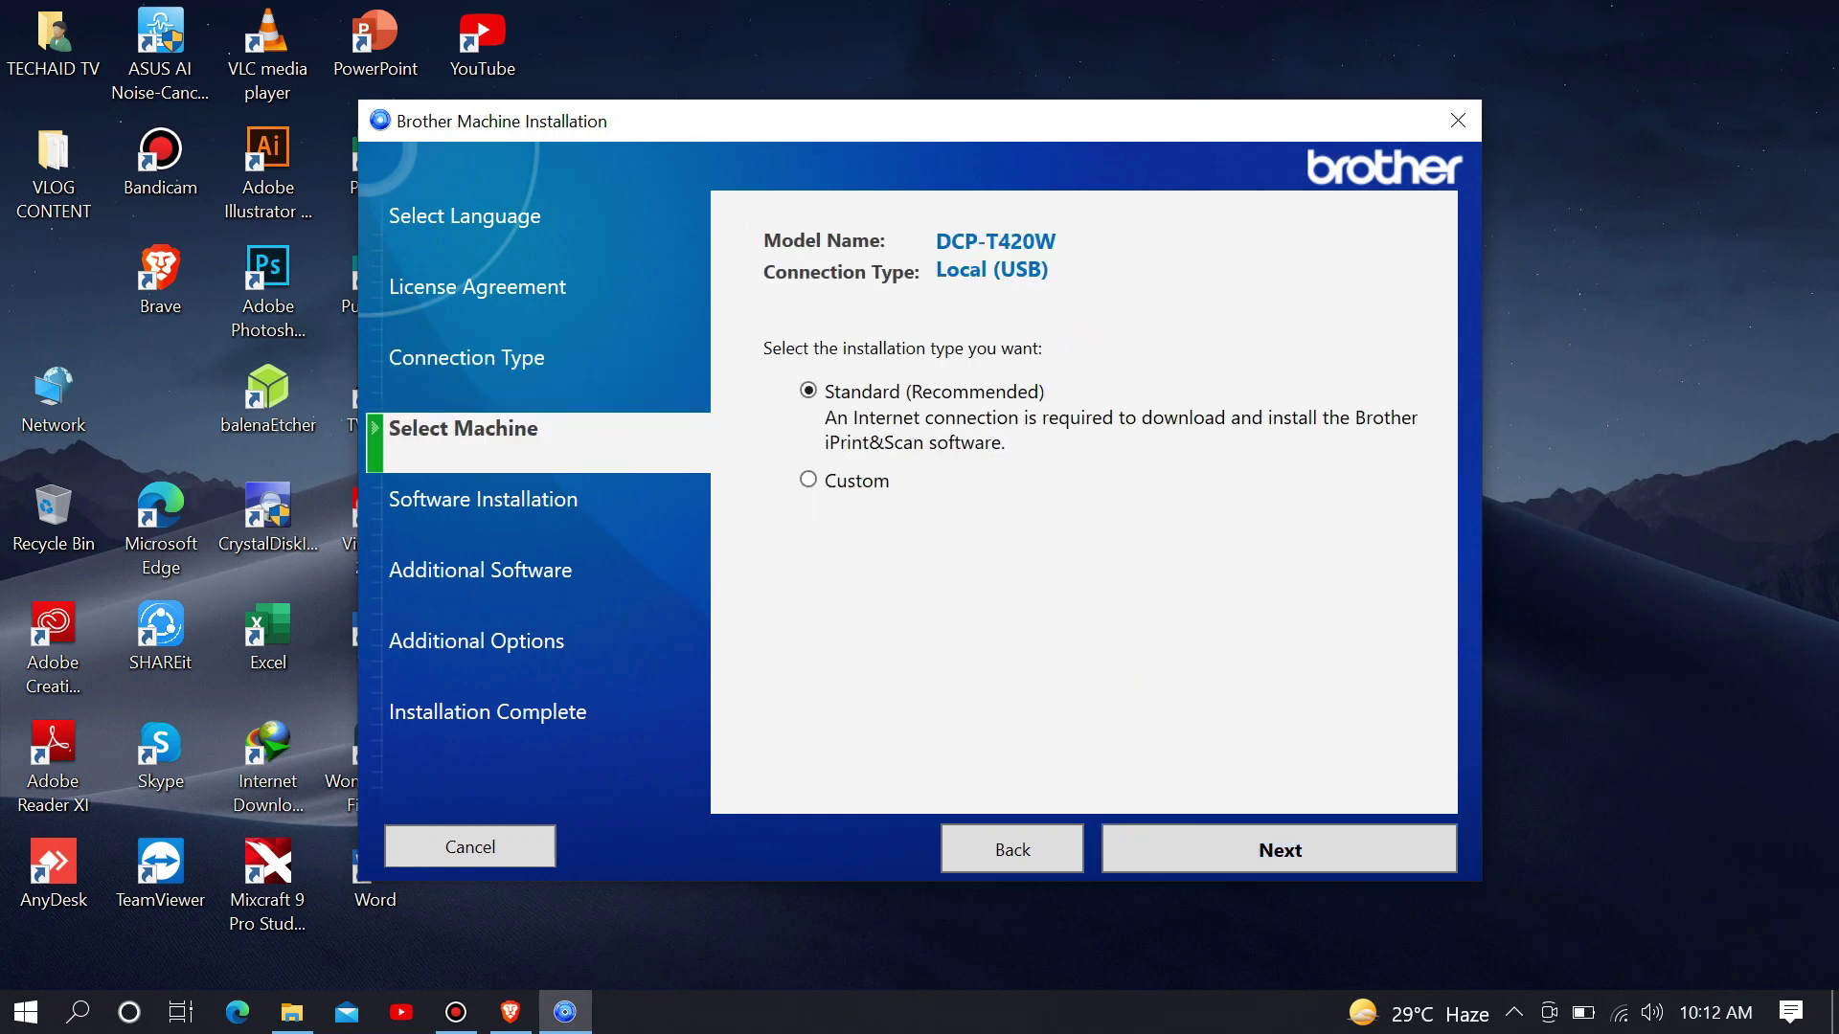
{"action": "key", "text": "Return"}
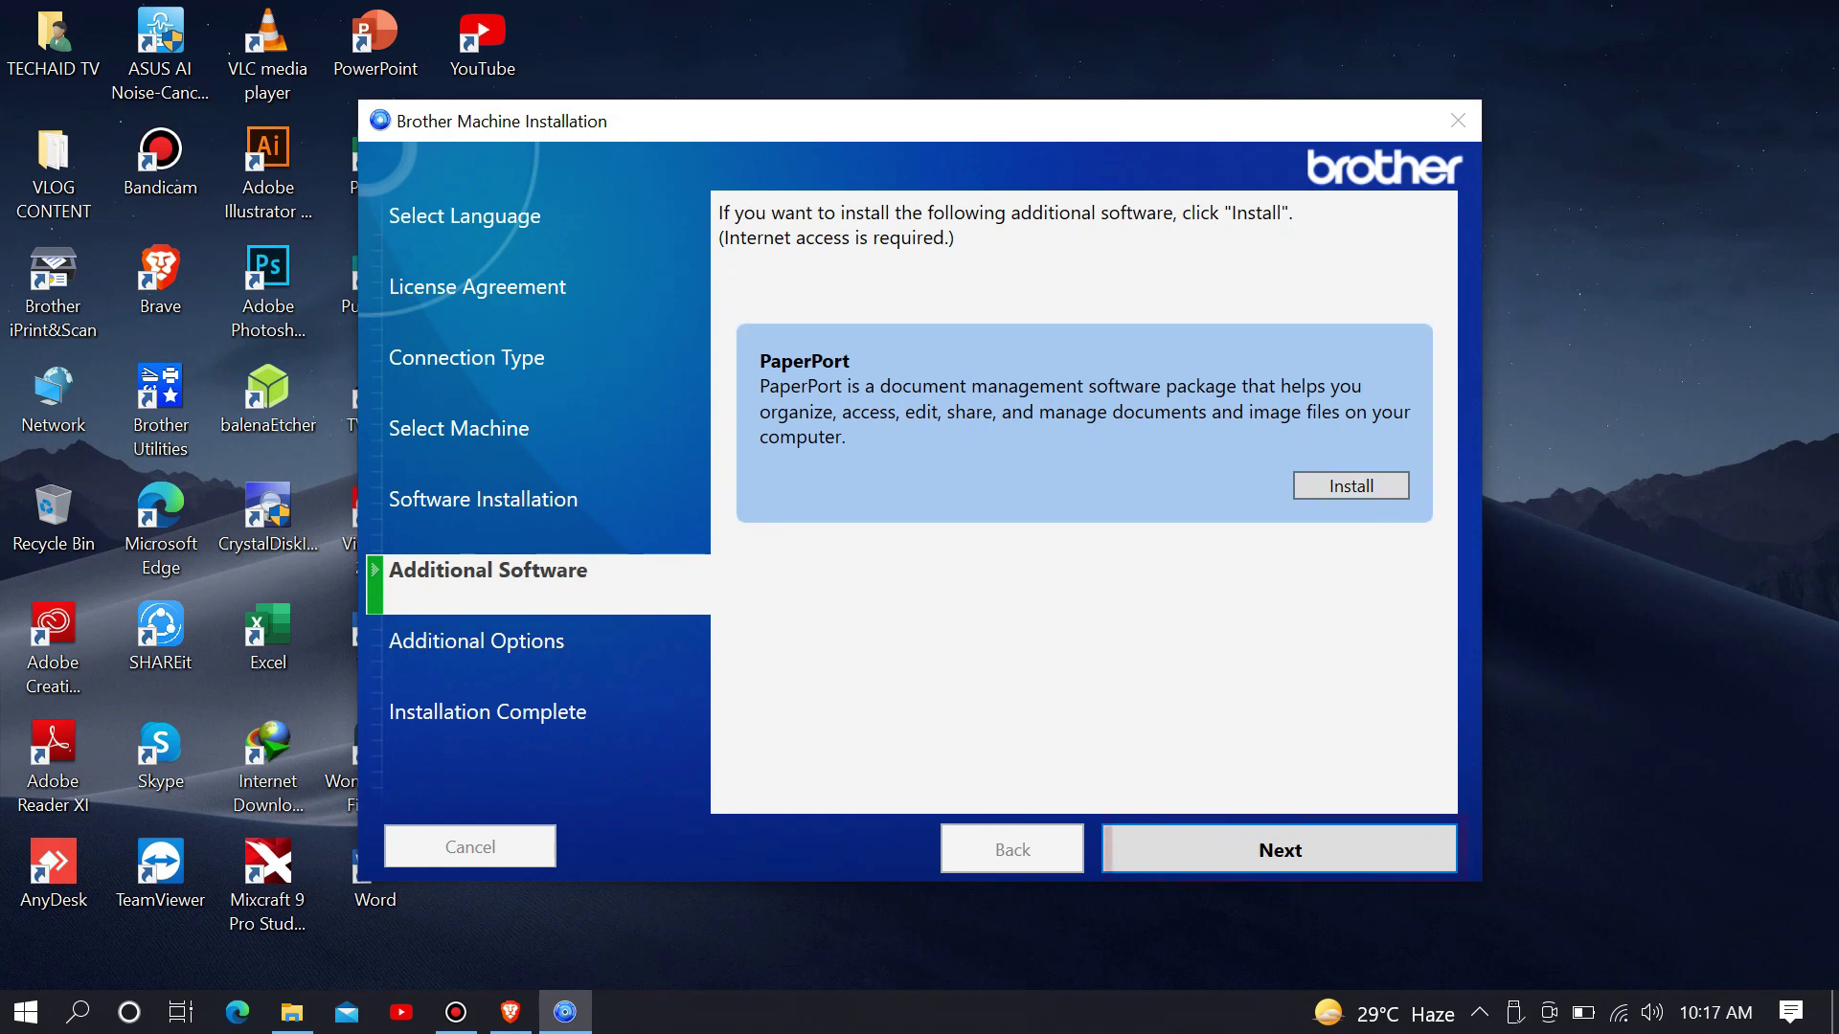
Skip the PaperPort software, opt out of the Brother Product Research and Support Program, and proceed to the installer's final page
{"action": "left_click", "coordinate": [1280, 849]}
{"action": "left_click", "coordinate": [807, 344]}
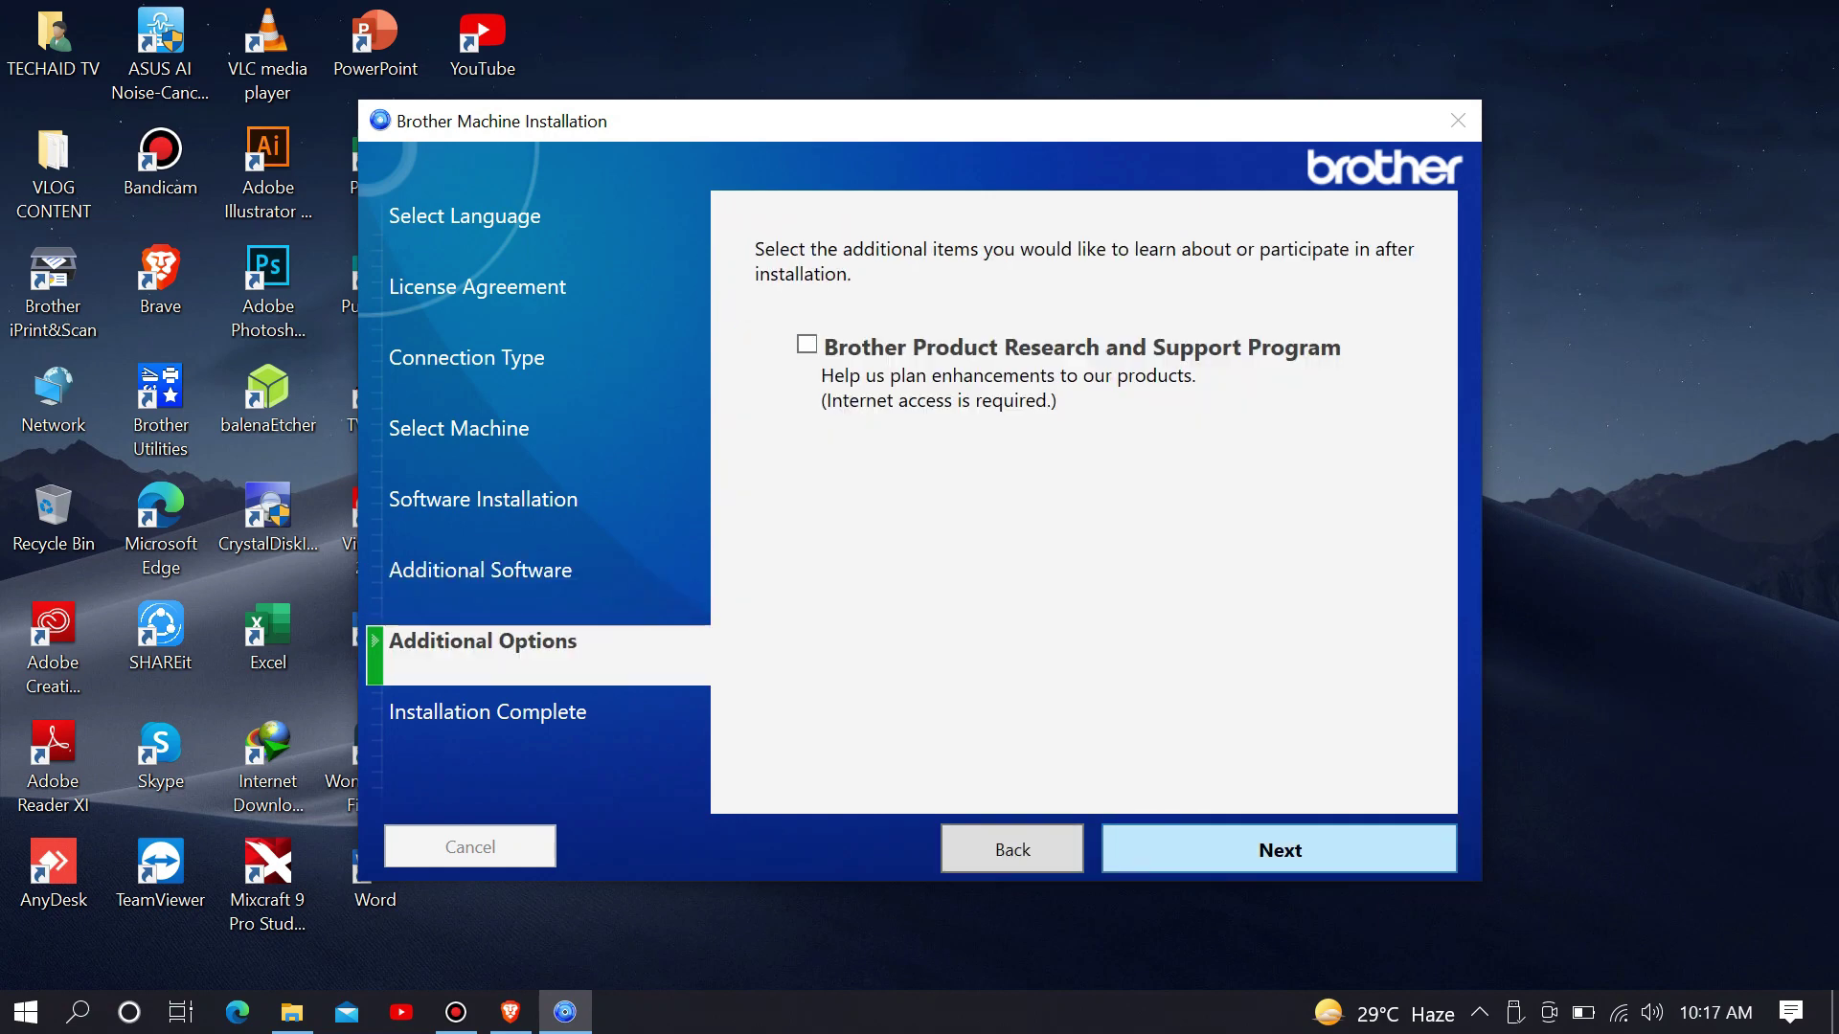
{"action": "left_click", "coordinate": [1280, 850]}
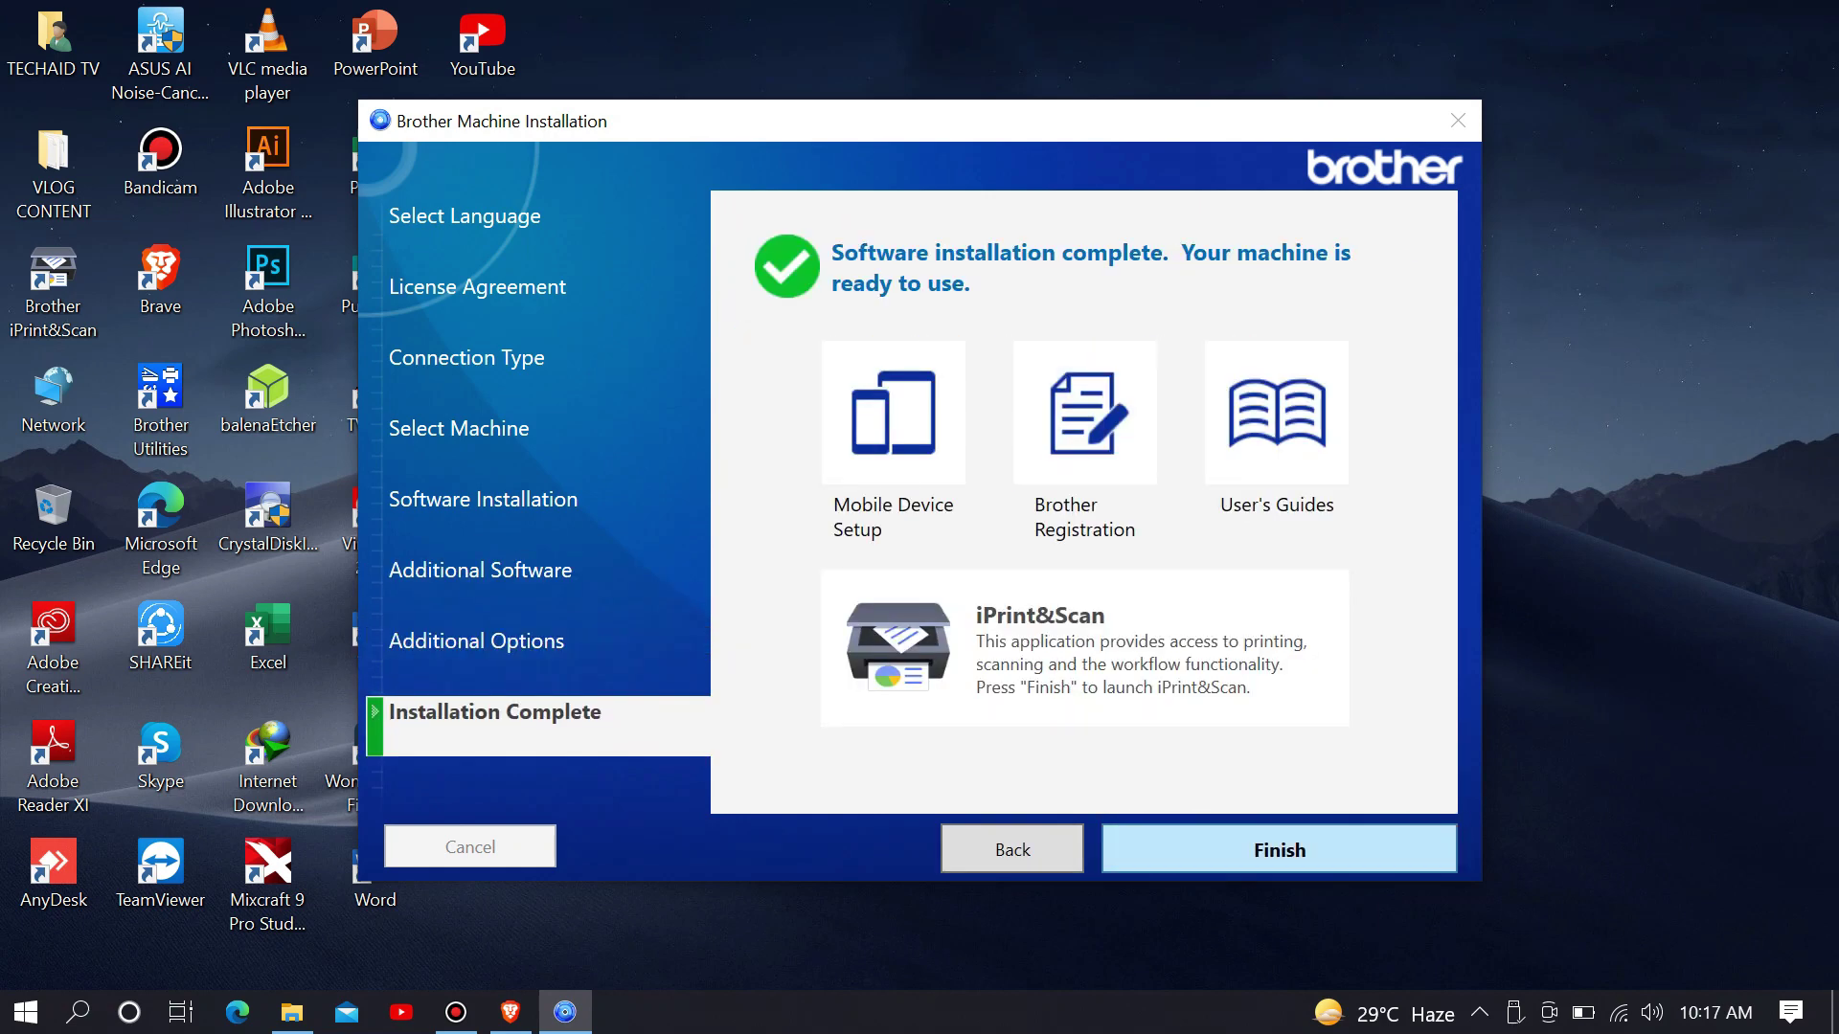